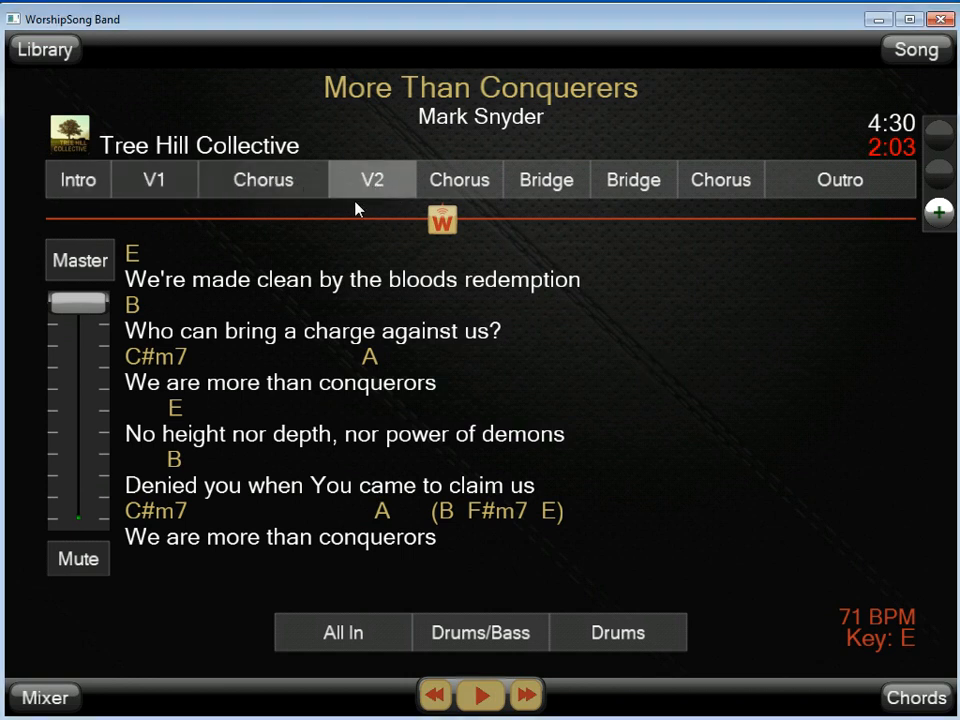
Jump between the Chorus, V1, Intro and V2 sections of More Than Conquerers to view their positions and lyrics.
{"action": "left_click", "coordinate": [295, 187]}
{"action": "left_click", "coordinate": [160, 182]}
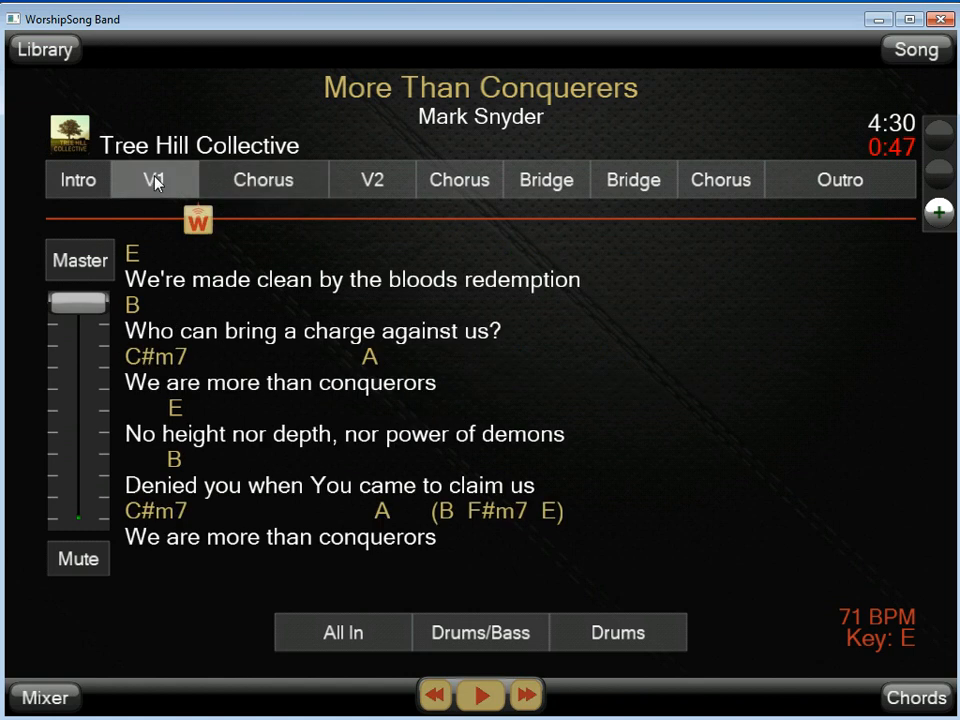
{"action": "left_click", "coordinate": [90, 187]}
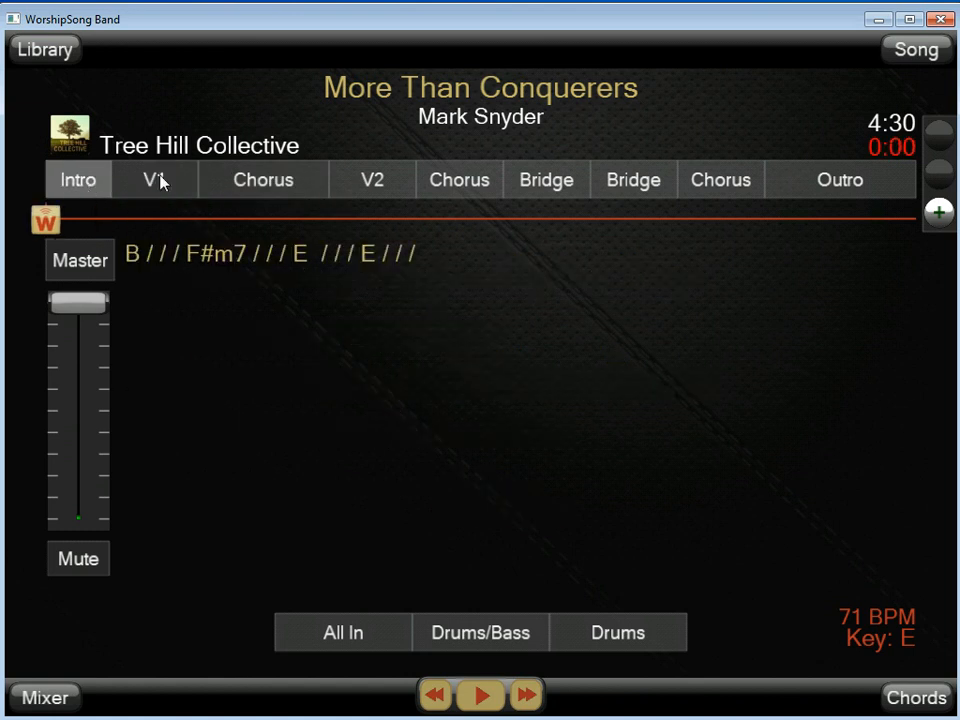
{"action": "left_click", "coordinate": [285, 193]}
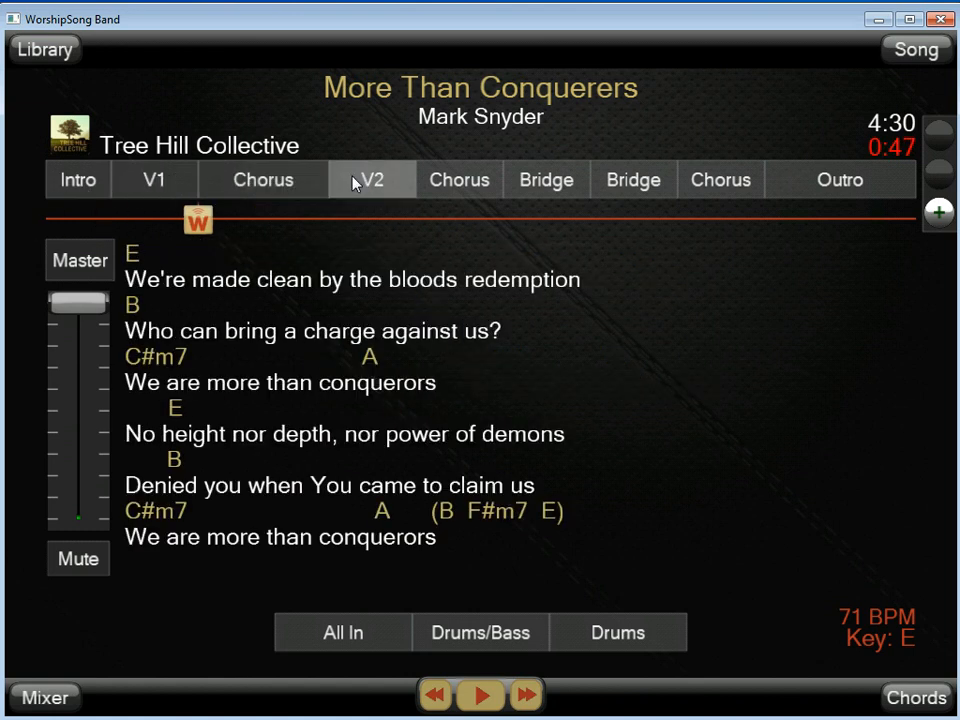
{"action": "left_click", "coordinate": [356, 181]}
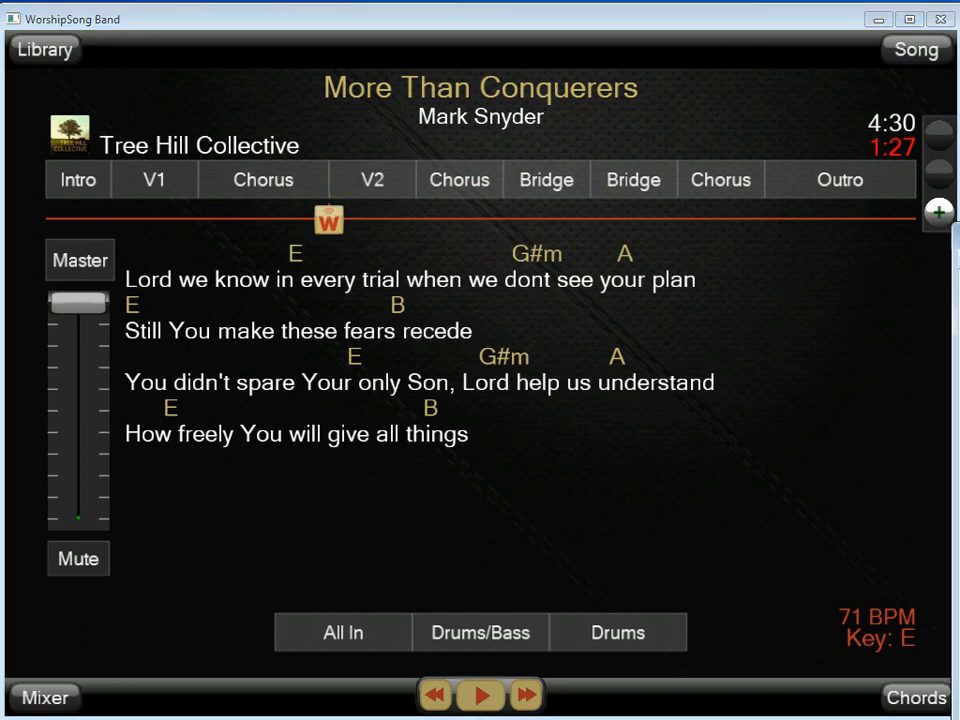
Examine the [Sections] block of Tracks.txt, including its section names and start times, and put the text file away again.
{"action": "left_click_drag", "start_coordinate": [959, 237], "coordinate": [418, 114]}
{"action": "scroll", "coordinate": [426, 400], "scroll_direction": "up", "scroll_amount": 12}
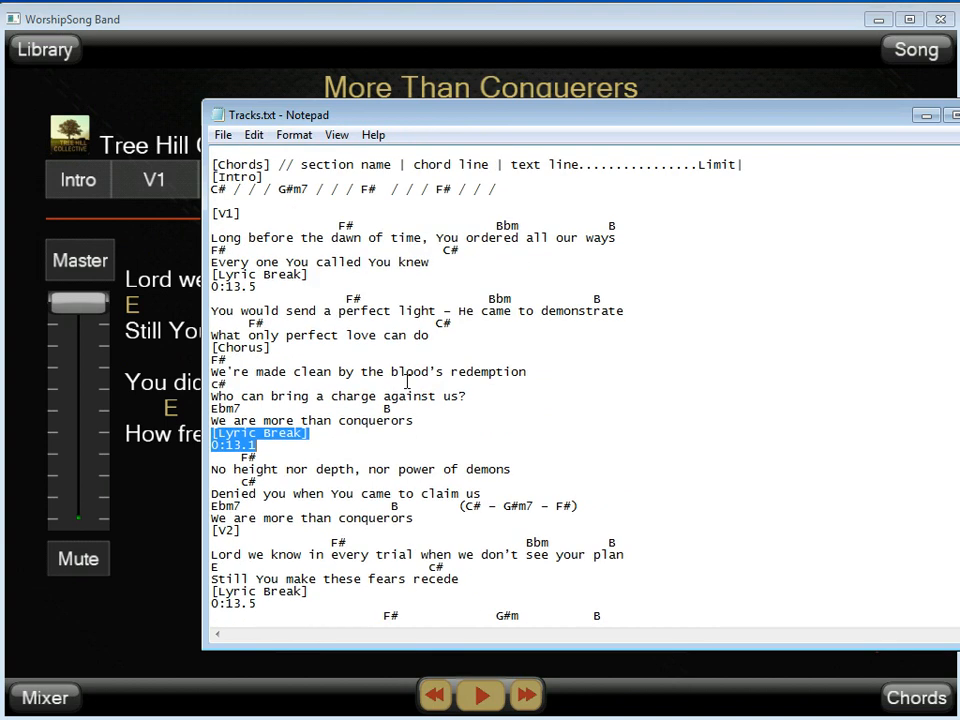
{"action": "scroll", "coordinate": [361, 303], "scroll_direction": "up", "scroll_amount": 8}
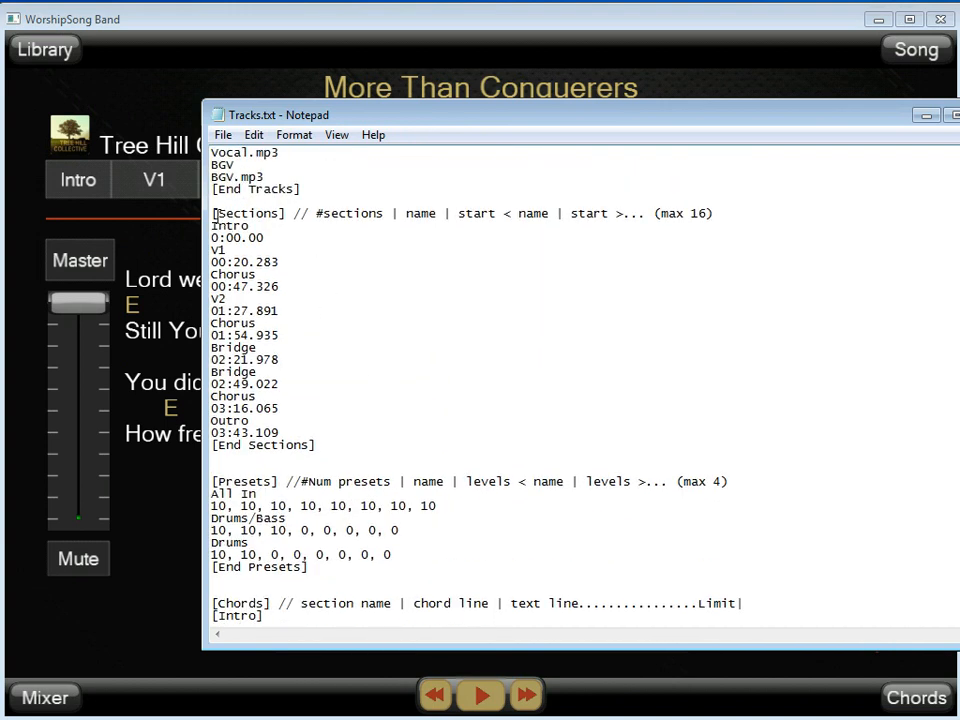
{"action": "left_click_drag", "start_coordinate": [211, 213], "coordinate": [519, 444]}
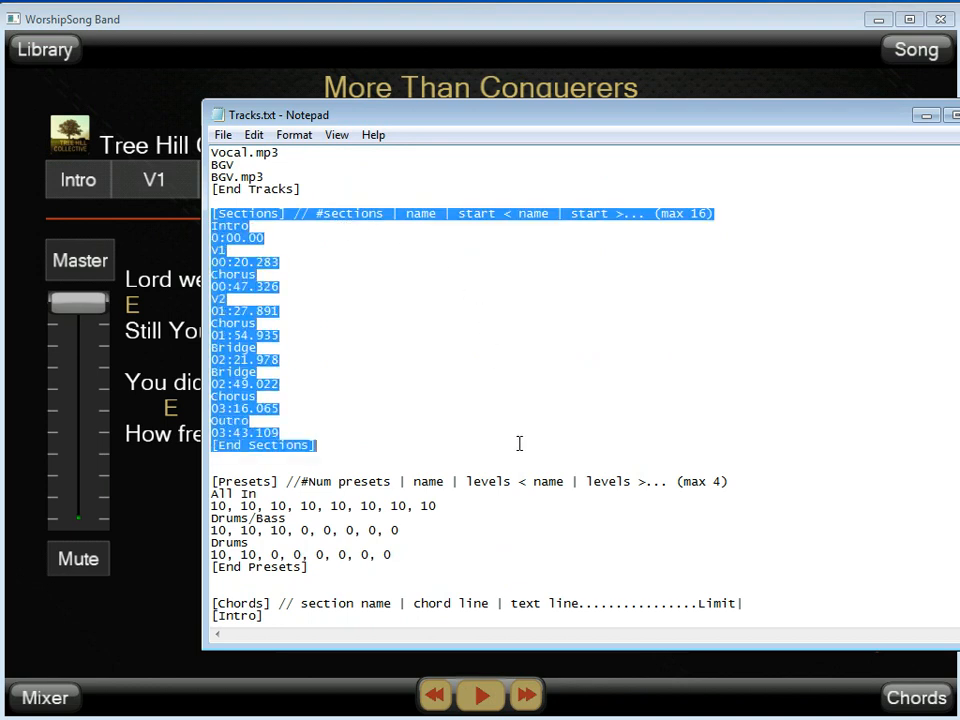
{"action": "left_click", "coordinate": [317, 254]}
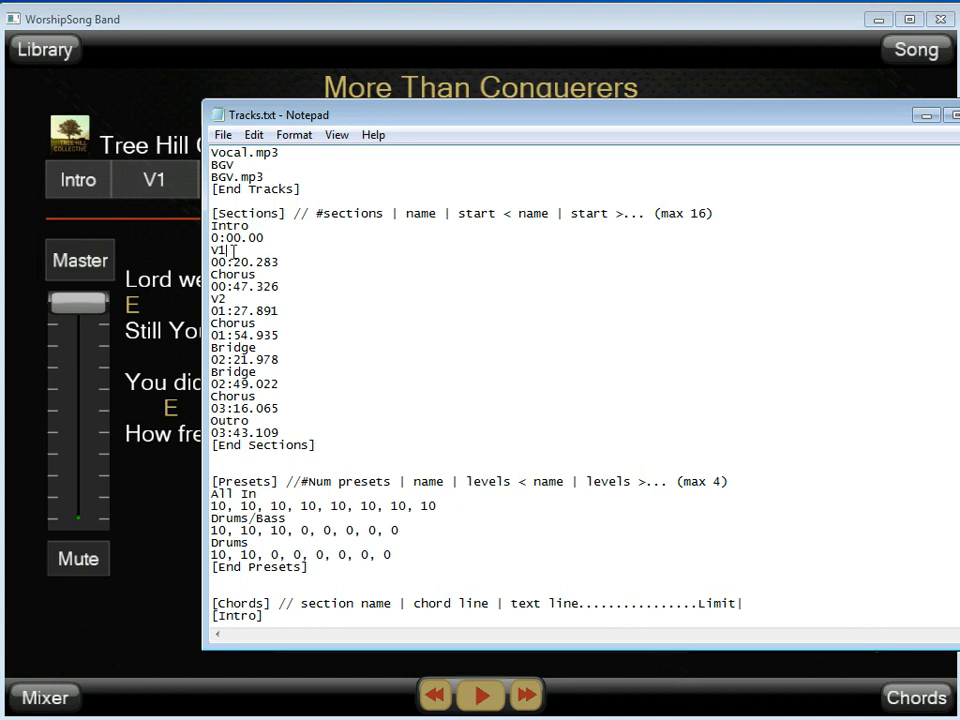
{"action": "double_click", "coordinate": [220, 250]}
{"action": "left_click", "coordinate": [266, 262]}
{"action": "left_click", "coordinate": [284, 311]}
{"action": "left_click", "coordinate": [211, 445]}
{"action": "double_click", "coordinate": [284, 409]}
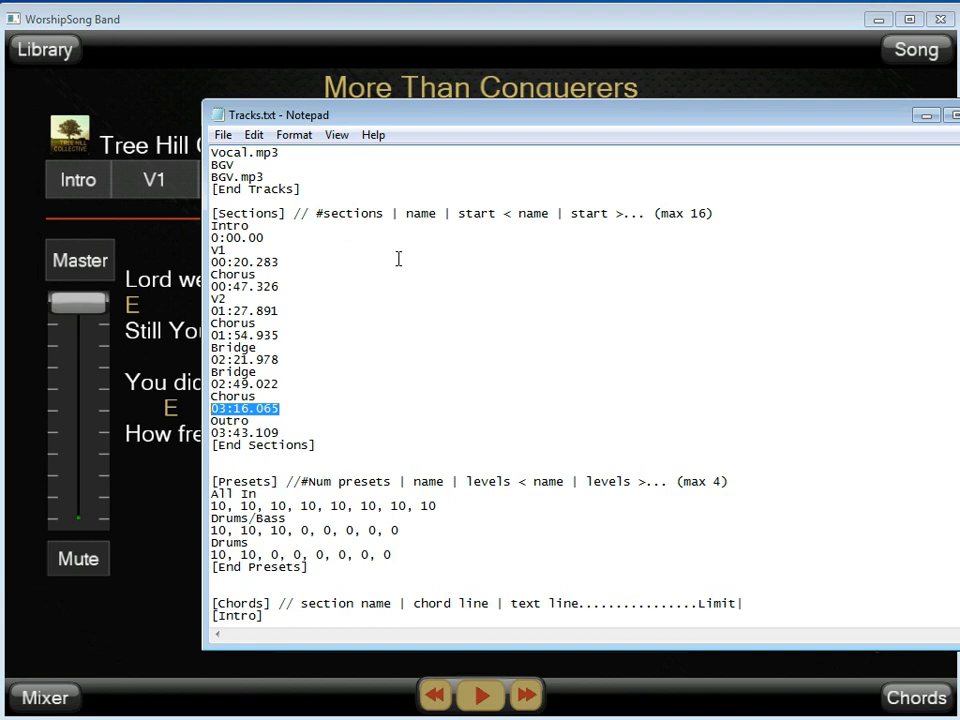
{"action": "left_click_drag", "start_coordinate": [540, 124], "coordinate": [959, 128]}
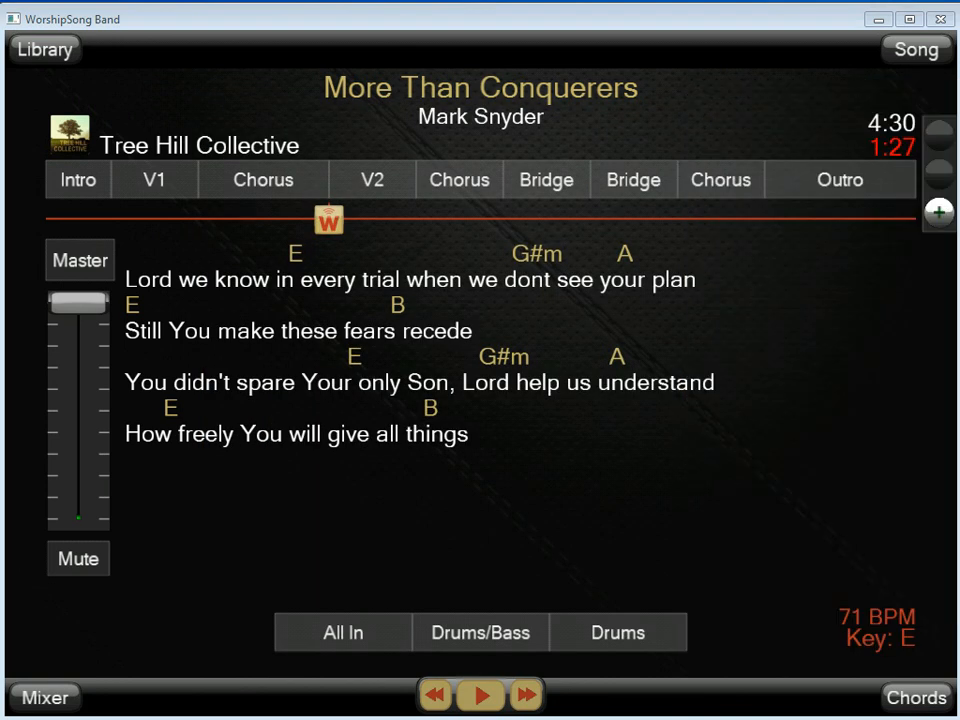
Switch to Mixcraft, place the Full Mix audio at the start of track 1, and turn on Auto Beat Match for existing sounds.
{"action": "left_click", "coordinate": [879, 20]}
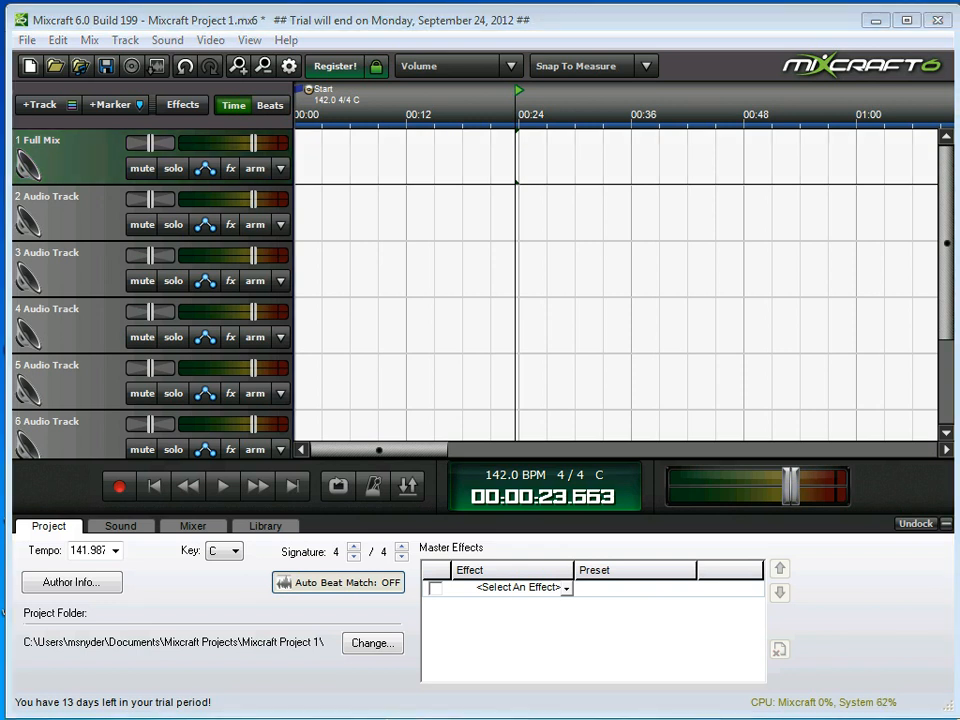
{"action": "left_click_drag", "start_coordinate": [928, 442], "coordinate": [303, 148]}
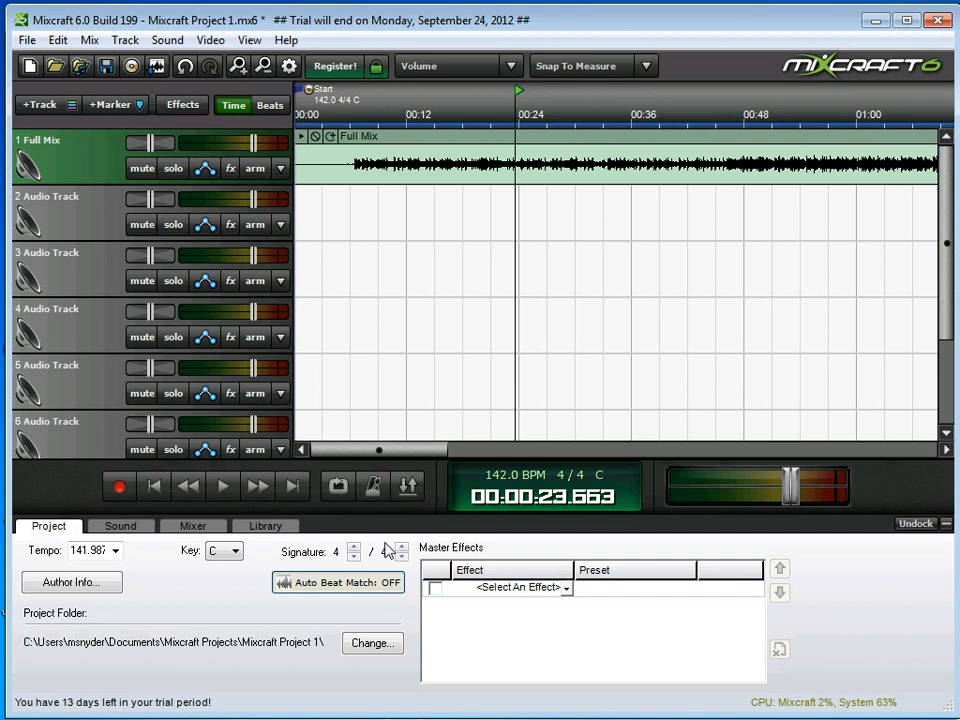
{"action": "left_click", "coordinate": [350, 584]}
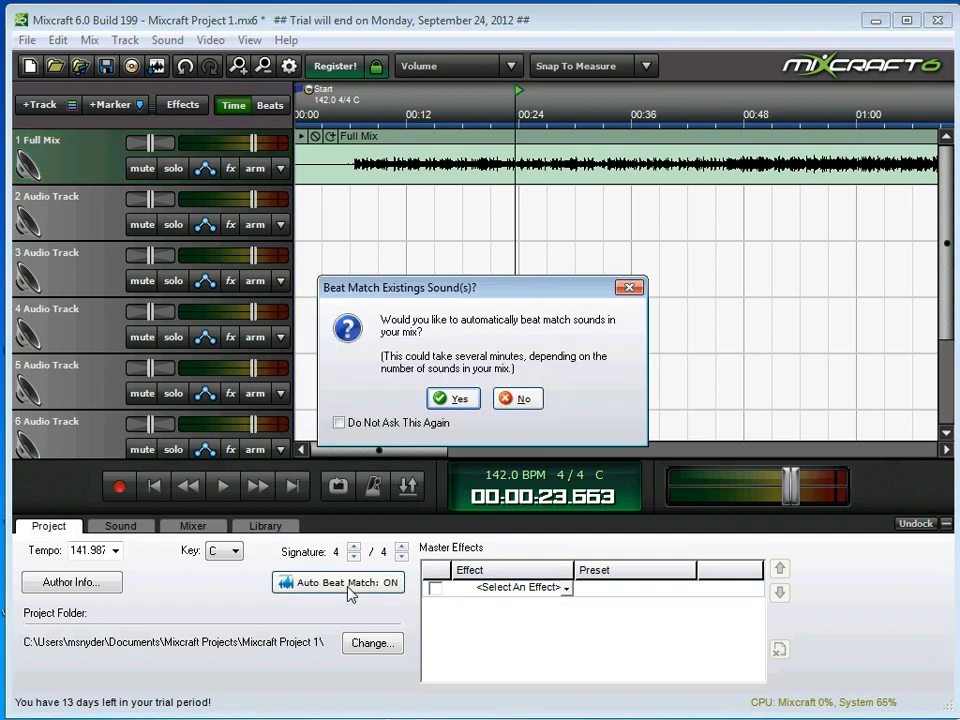
{"action": "left_click", "coordinate": [450, 400]}
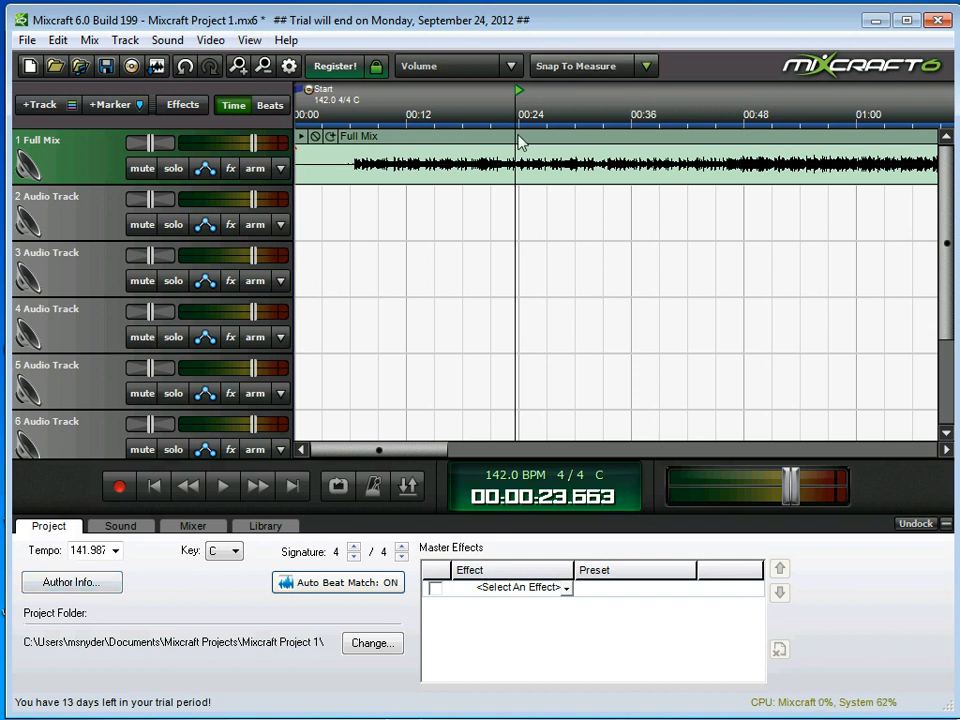
Check how the playback cursor snaps to measures by placing it at several points on track 2, finishing at 00:20.283.
{"action": "left_click", "coordinate": [488, 214]}
{"action": "left_click", "coordinate": [465, 221]}
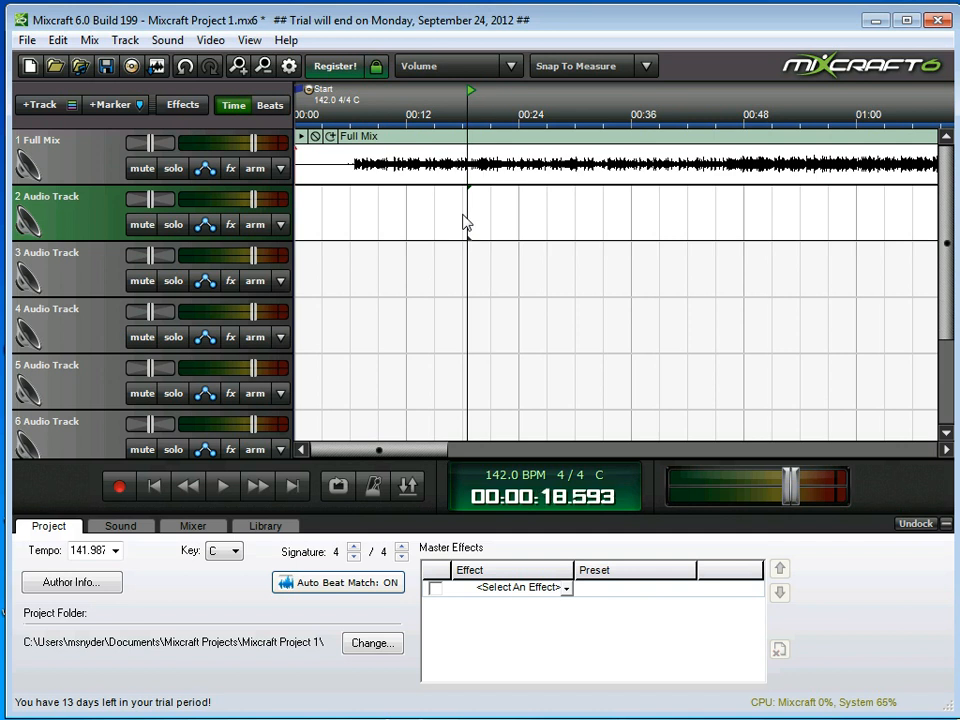
{"action": "left_click", "coordinate": [440, 221]}
{"action": "left_click", "coordinate": [449, 215]}
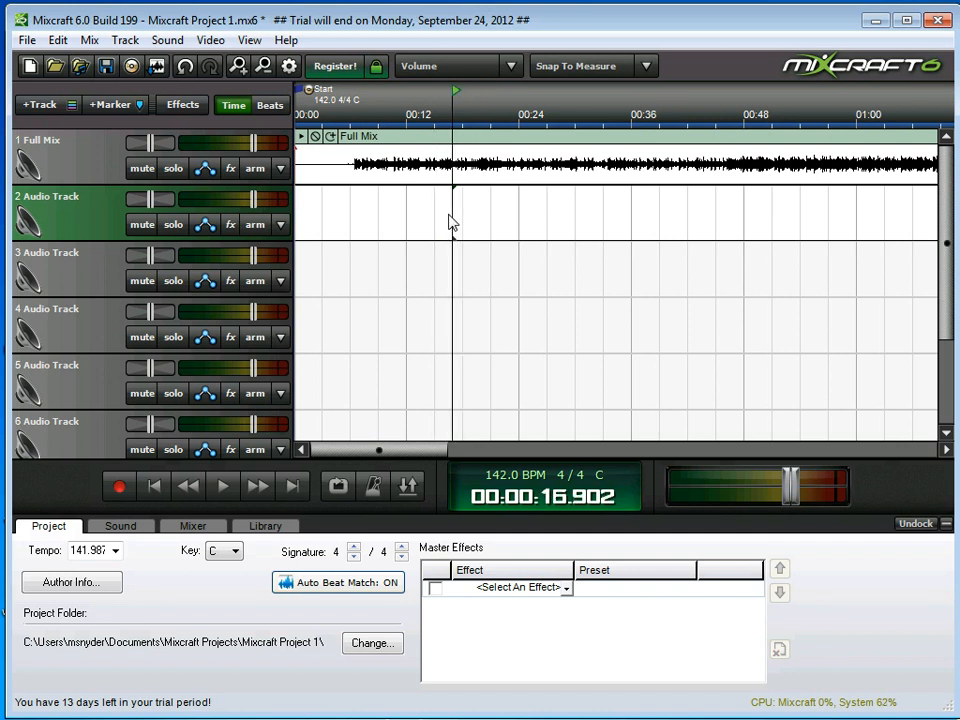
{"action": "left_click", "coordinate": [441, 213]}
{"action": "left_click", "coordinate": [449, 216]}
{"action": "left_click", "coordinate": [435, 216]}
{"action": "left_click", "coordinate": [424, 218]}
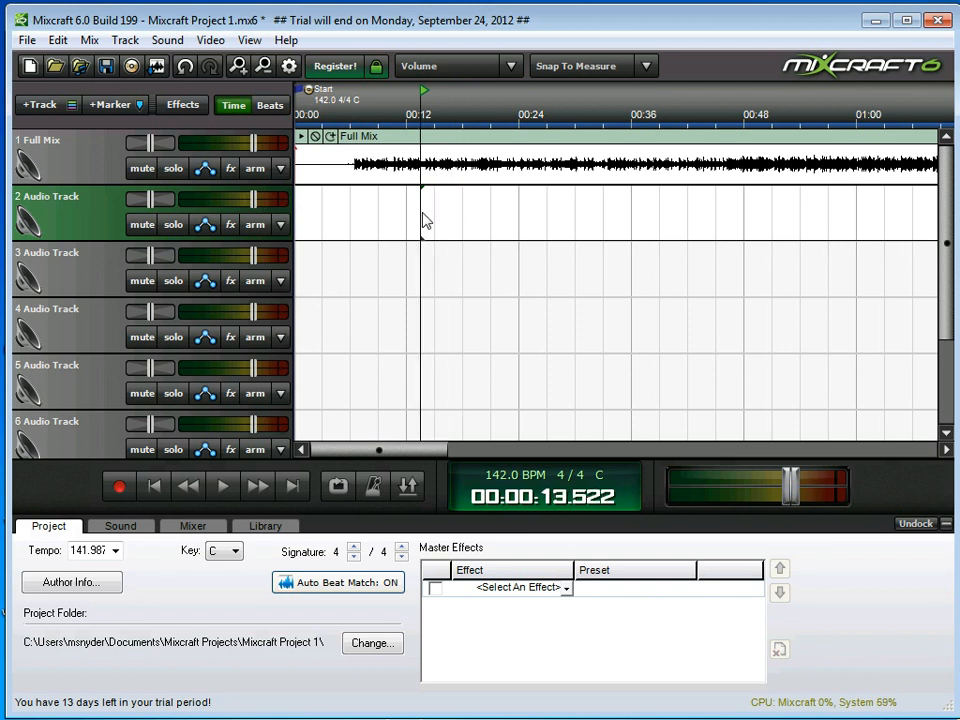
{"action": "left_click", "coordinate": [490, 215]}
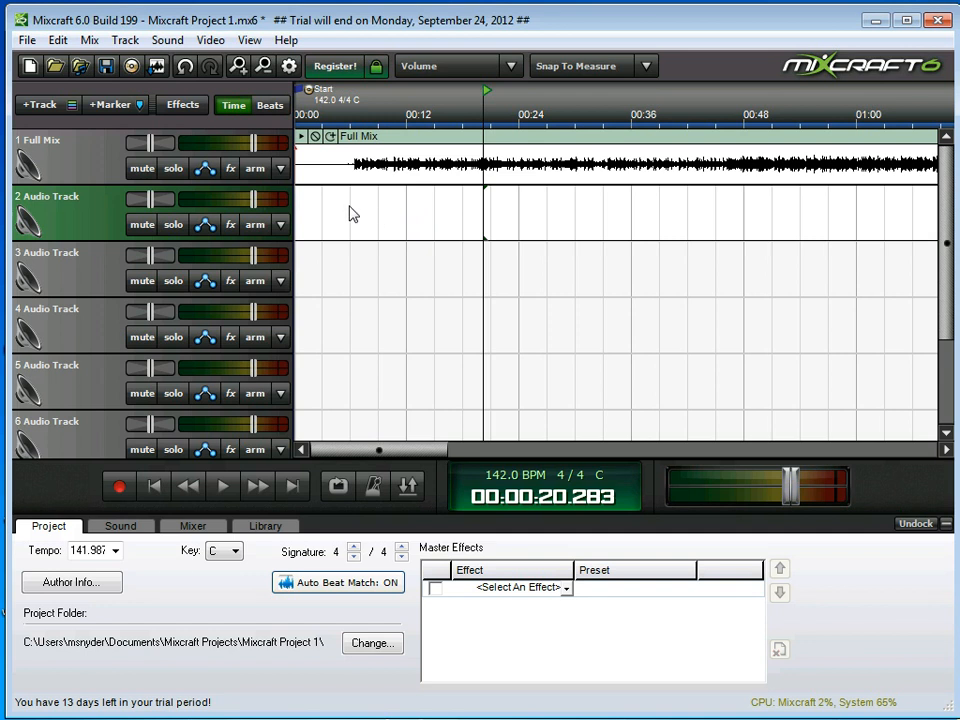
Play the song from the beginning into verse 1, stop it, and set the cursor to the measure at 00:20.283.
{"action": "left_click", "coordinate": [152, 488]}
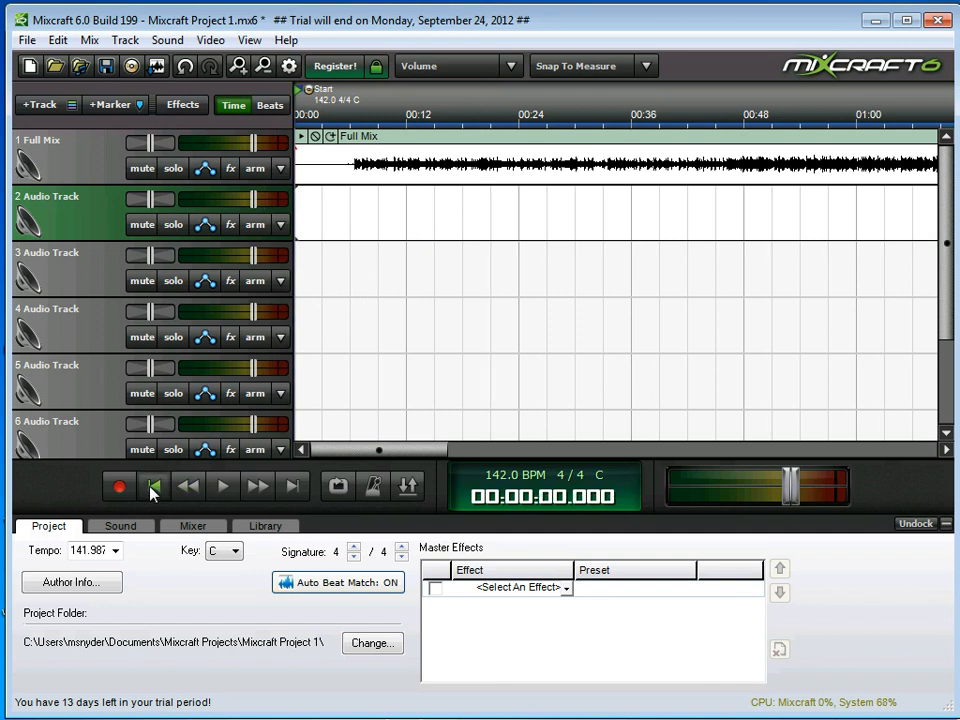
{"action": "left_click", "coordinate": [222, 488]}
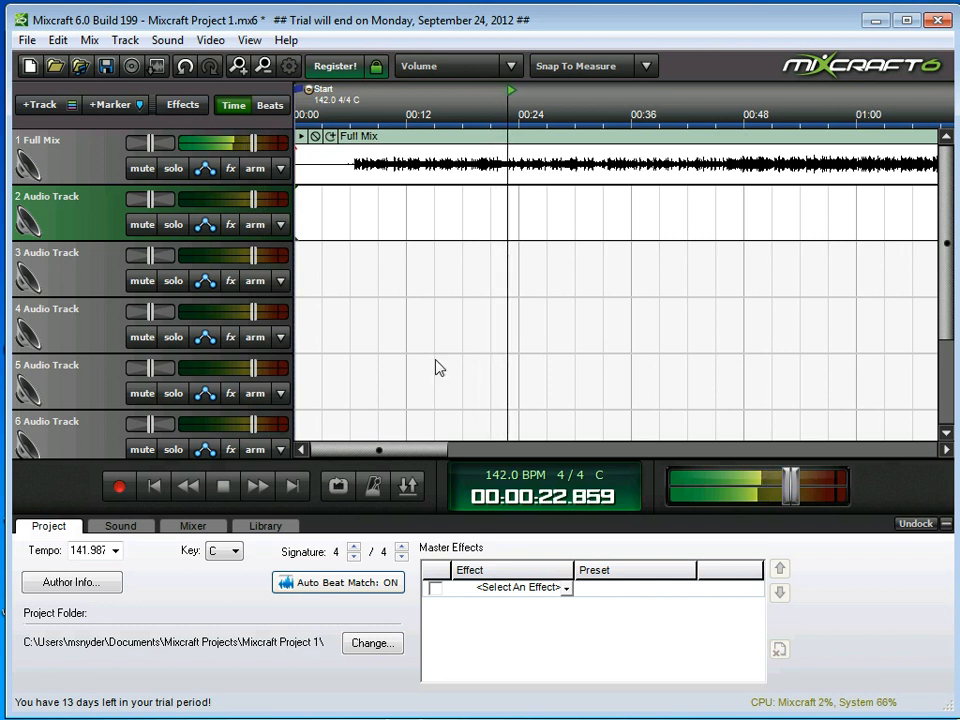
{"action": "left_click", "coordinate": [224, 487]}
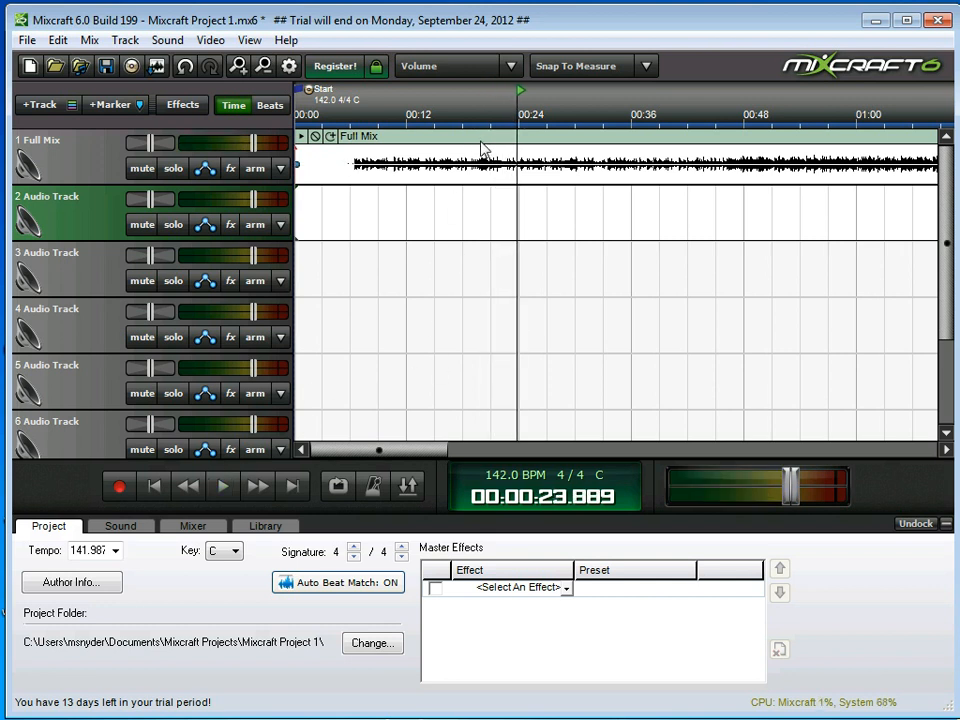
{"action": "left_click", "coordinate": [481, 147]}
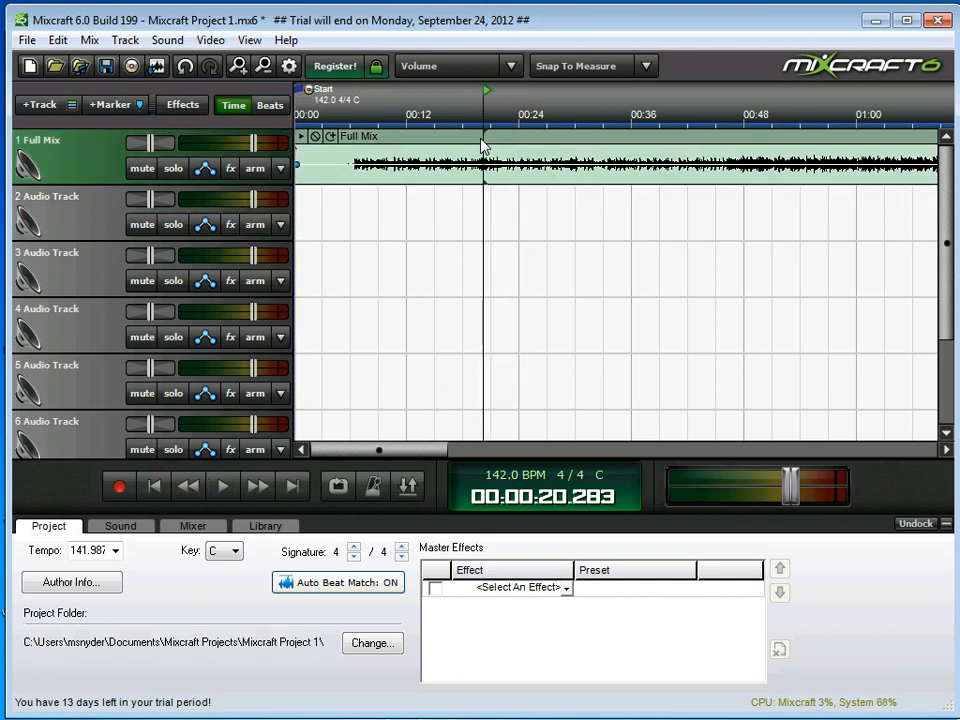
Play the song from 00:15.212 across the start of verse 1 and stop it there.
{"action": "left_click", "coordinate": [436, 97]}
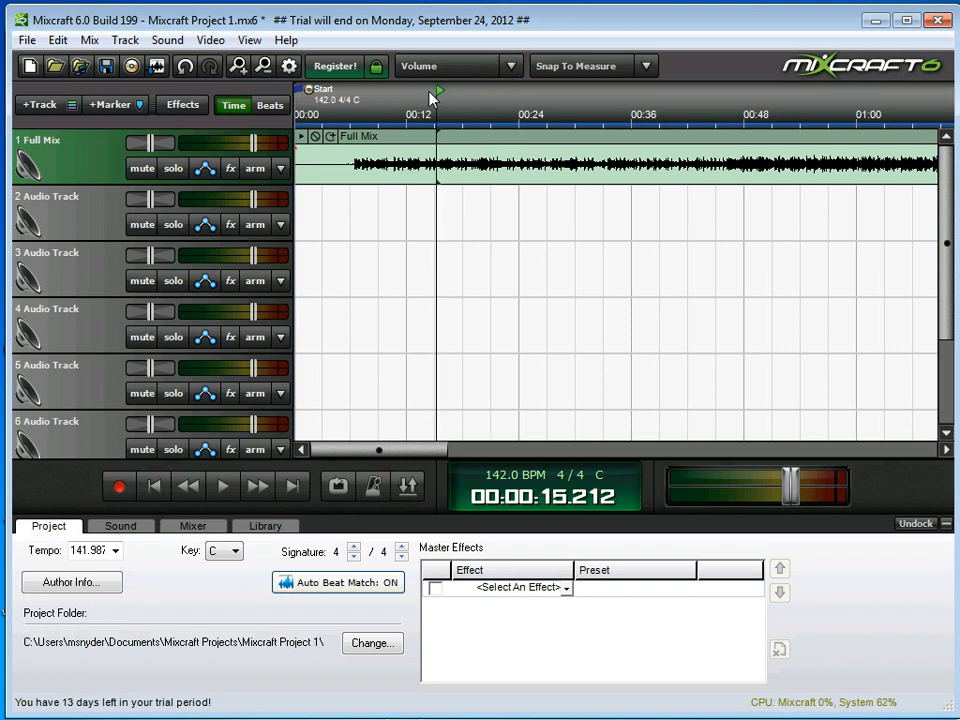
{"action": "left_click", "coordinate": [225, 490]}
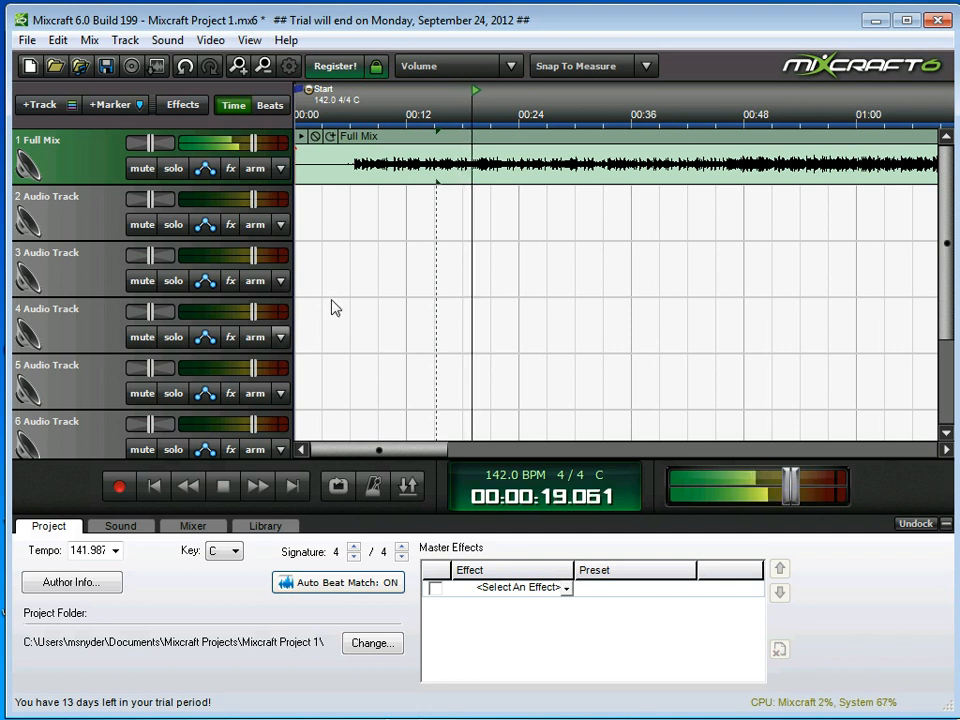
{"action": "left_click", "coordinate": [225, 489]}
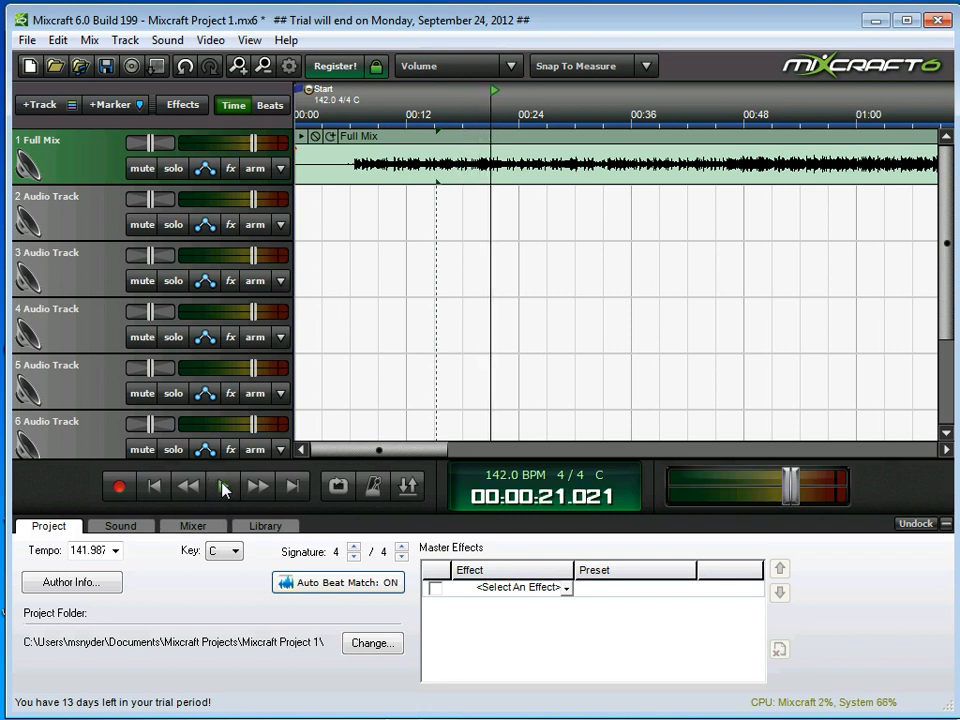
Play briefly from 00:20.283 to check the verse 1 start, and return the cursor to that measure.
{"action": "left_click", "coordinate": [488, 197]}
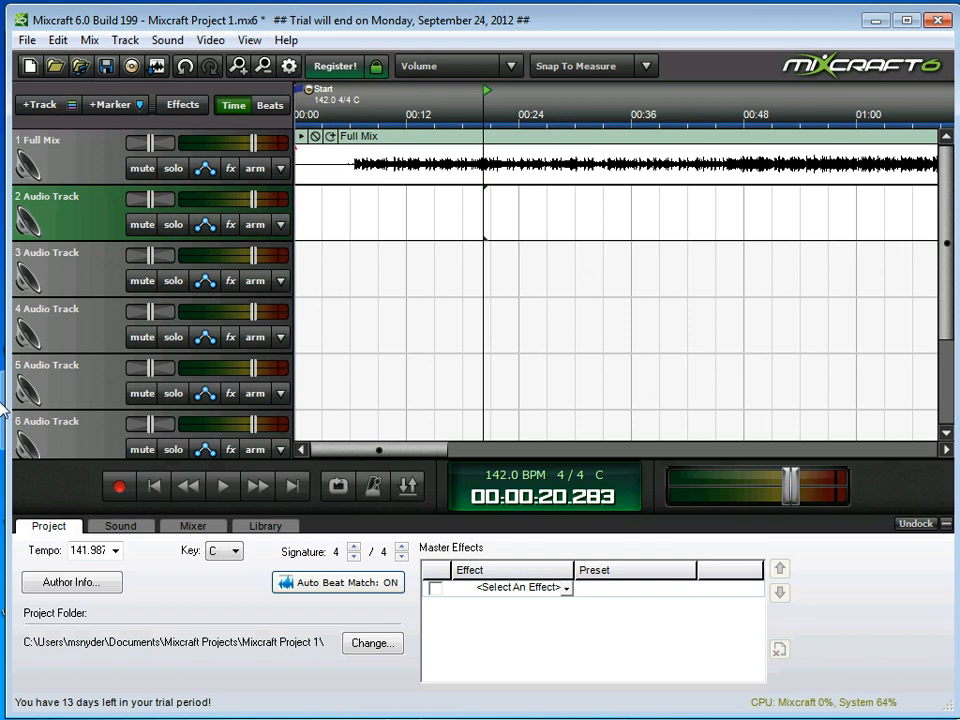
{"action": "left_click", "coordinate": [228, 487]}
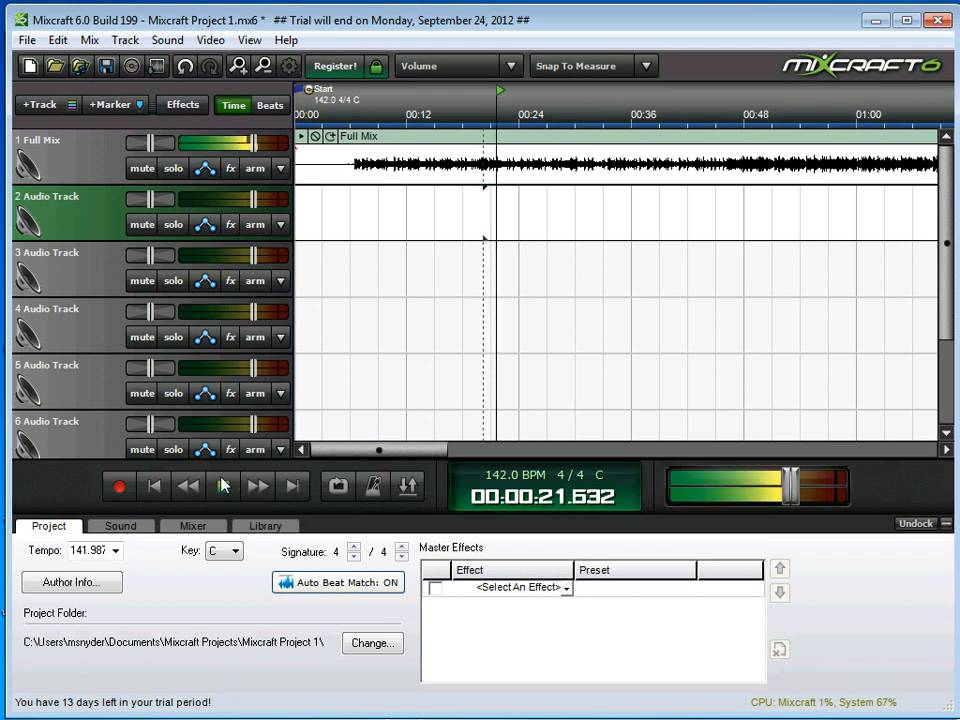
{"action": "left_click", "coordinate": [225, 487]}
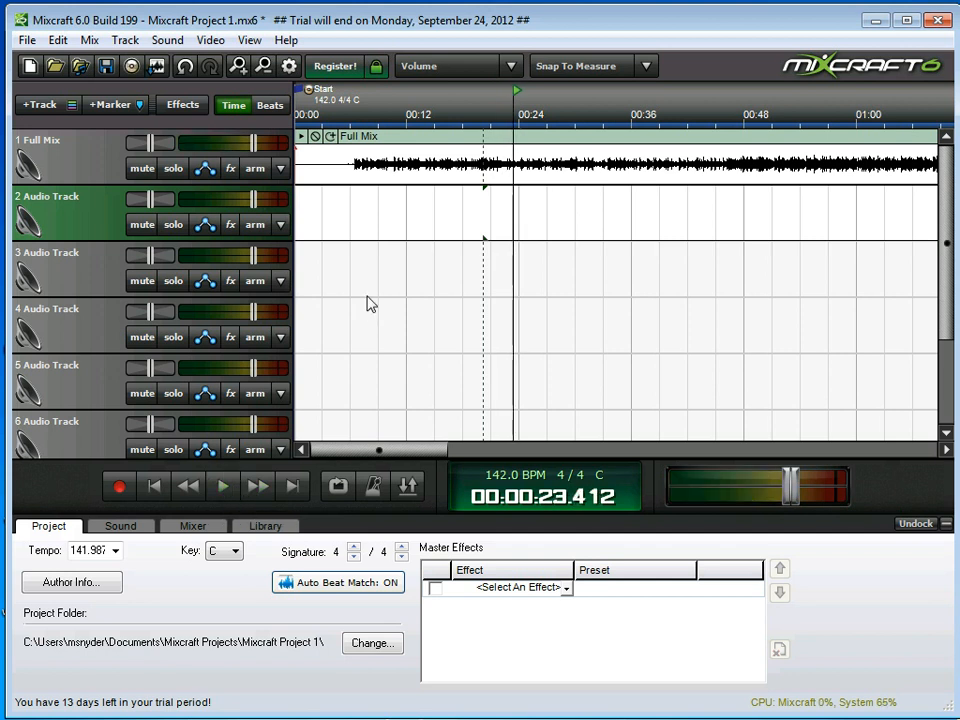
{"action": "left_click", "coordinate": [481, 208]}
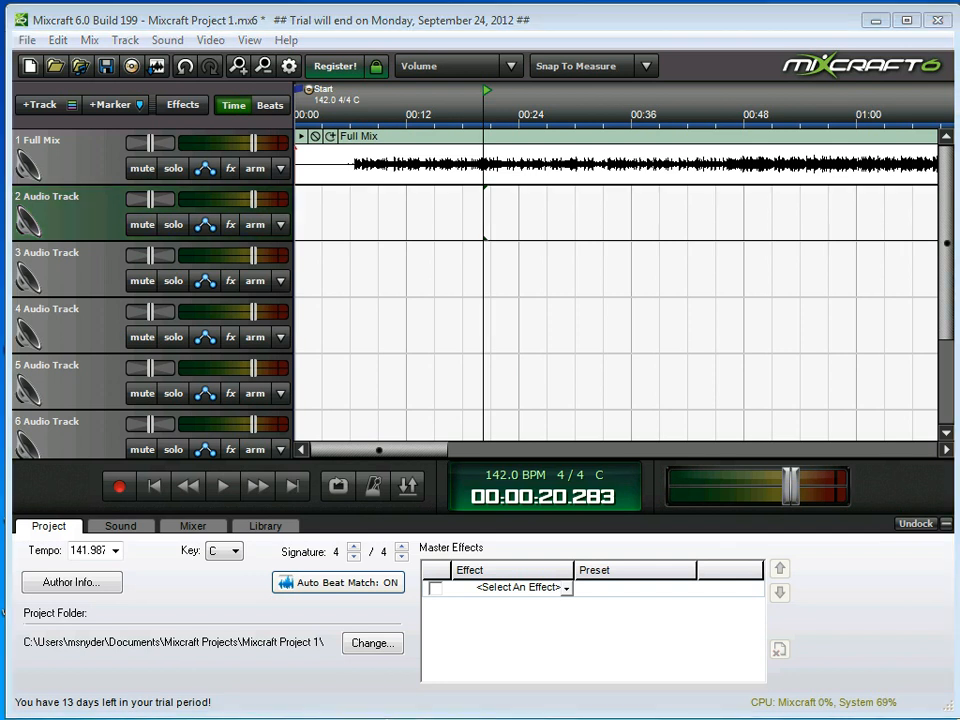
Highlight the V1 entry and its 00:20.283 start time in Tracks.txt, and move the text file out of the way.
{"action": "key", "text": "alt+Tab"}
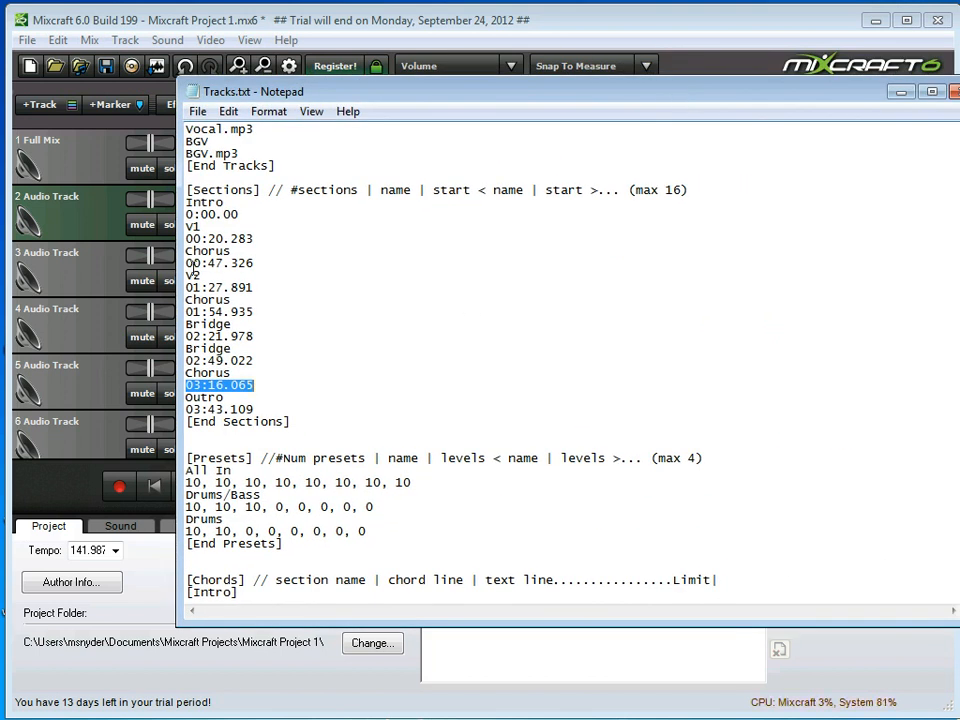
{"action": "left_click", "coordinate": [265, 240]}
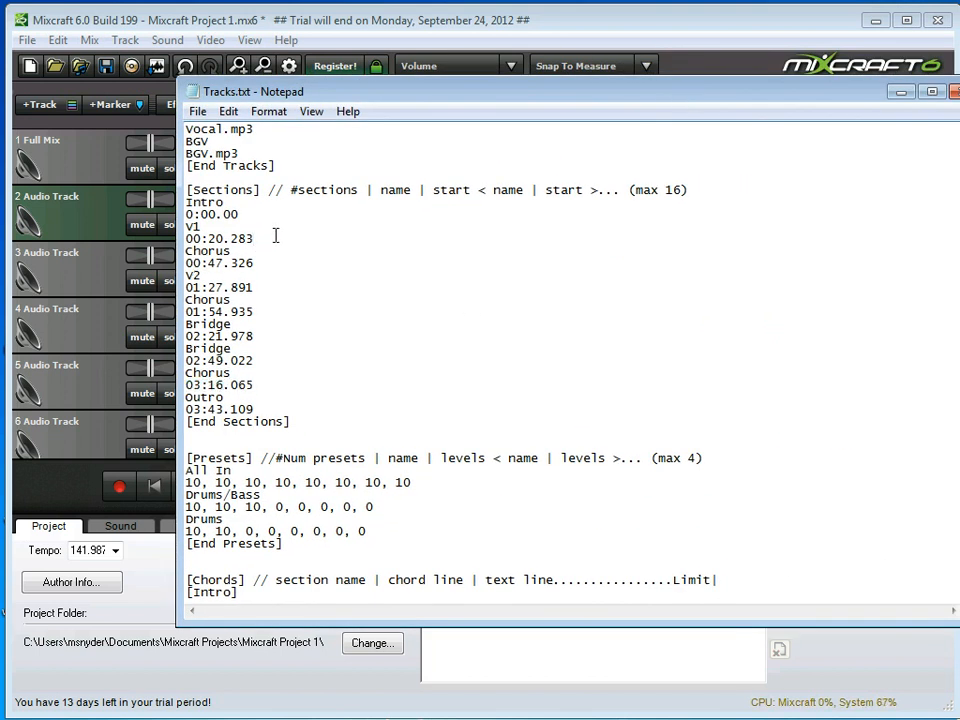
{"action": "left_click_drag", "start_coordinate": [276, 236], "coordinate": [160, 230]}
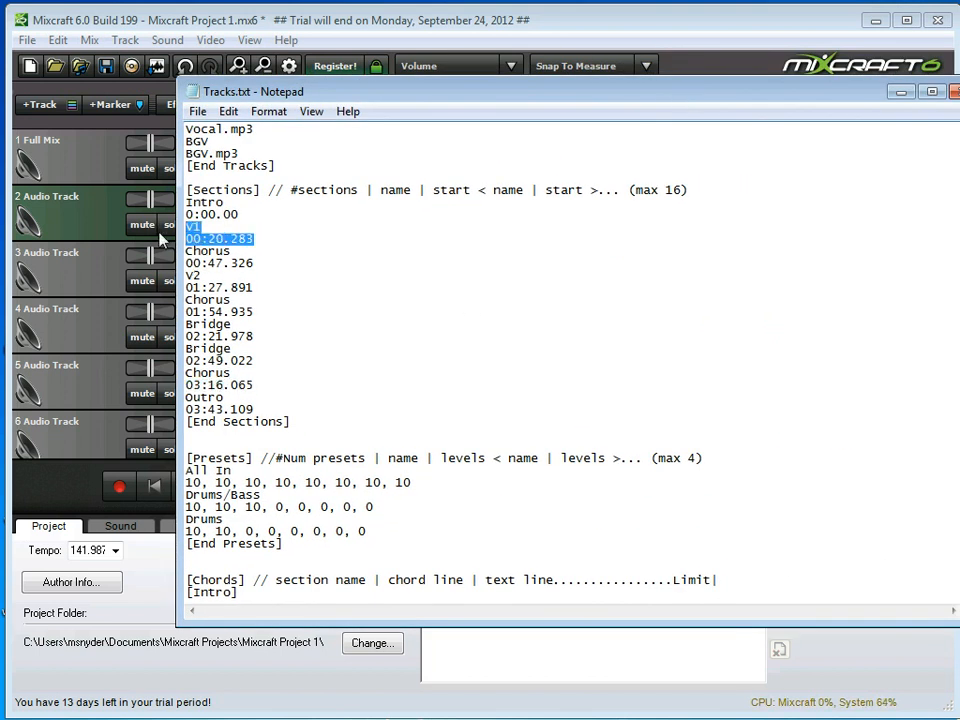
{"action": "left_click", "coordinate": [279, 236]}
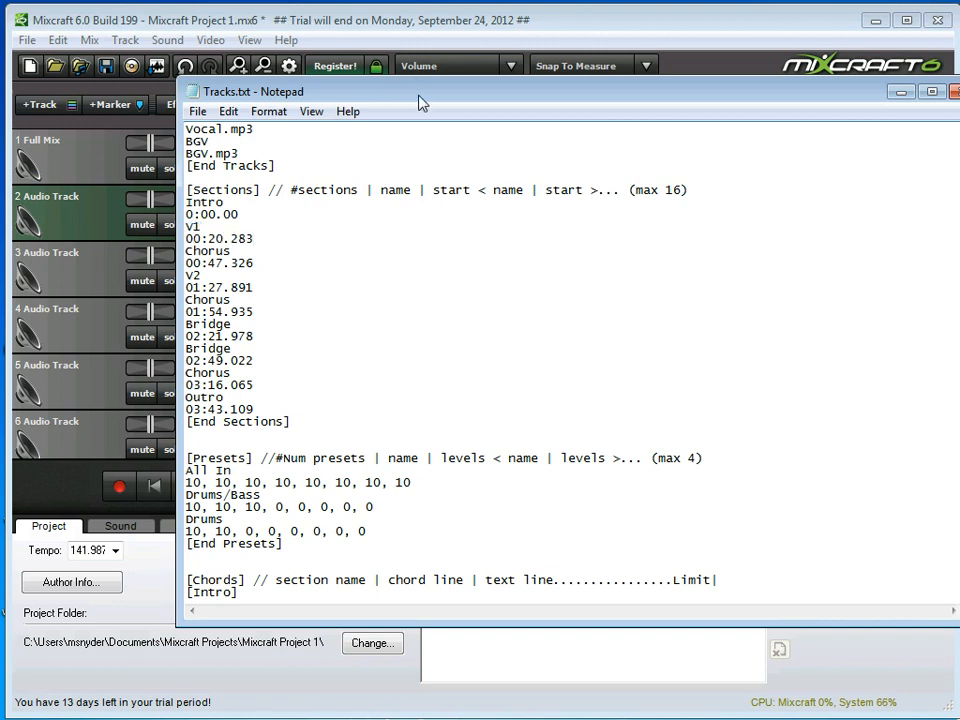
{"action": "left_click_drag", "start_coordinate": [419, 95], "coordinate": [959, 112]}
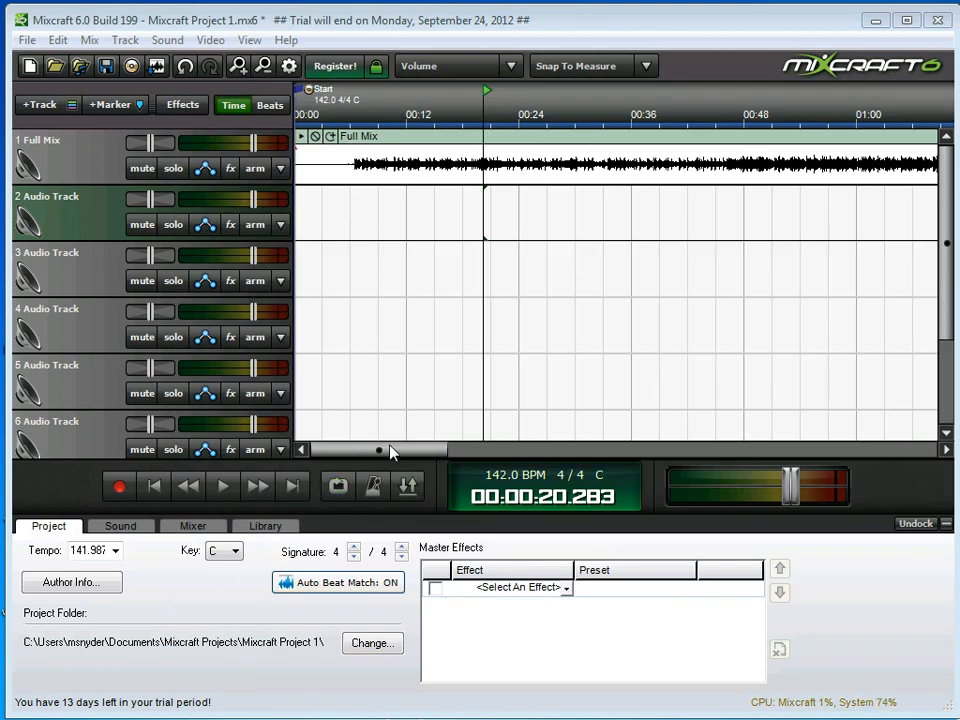
Play the song from shortly before the first chorus, stop it, and set the cursor to the measure at 00:47.327.
{"action": "left_click", "coordinate": [710, 220]}
{"action": "left_click", "coordinate": [222, 487]}
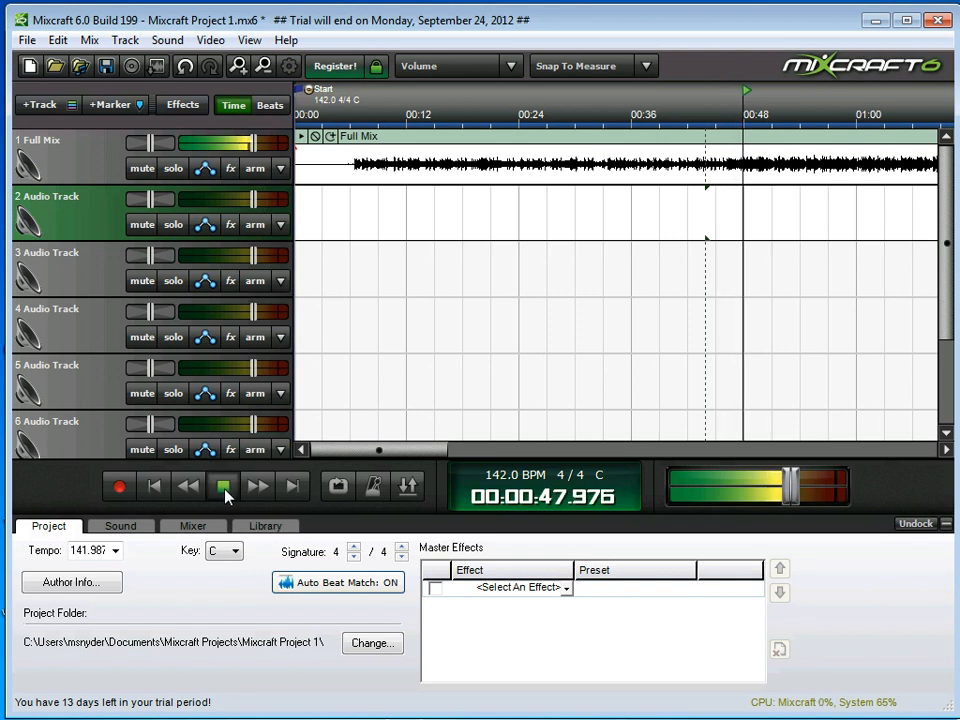
{"action": "left_click", "coordinate": [224, 489]}
{"action": "left_click", "coordinate": [745, 220]}
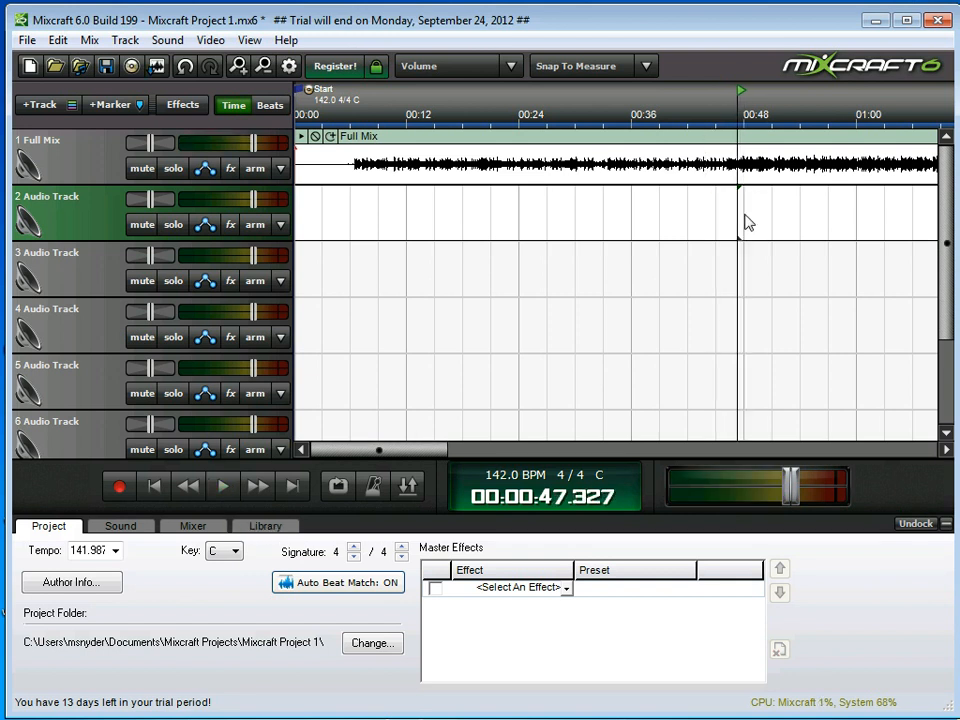
Play briefly from 00:47.327 and from the next measure at 00:49.018 to compare them as the chorus start.
{"action": "left_click", "coordinate": [224, 490]}
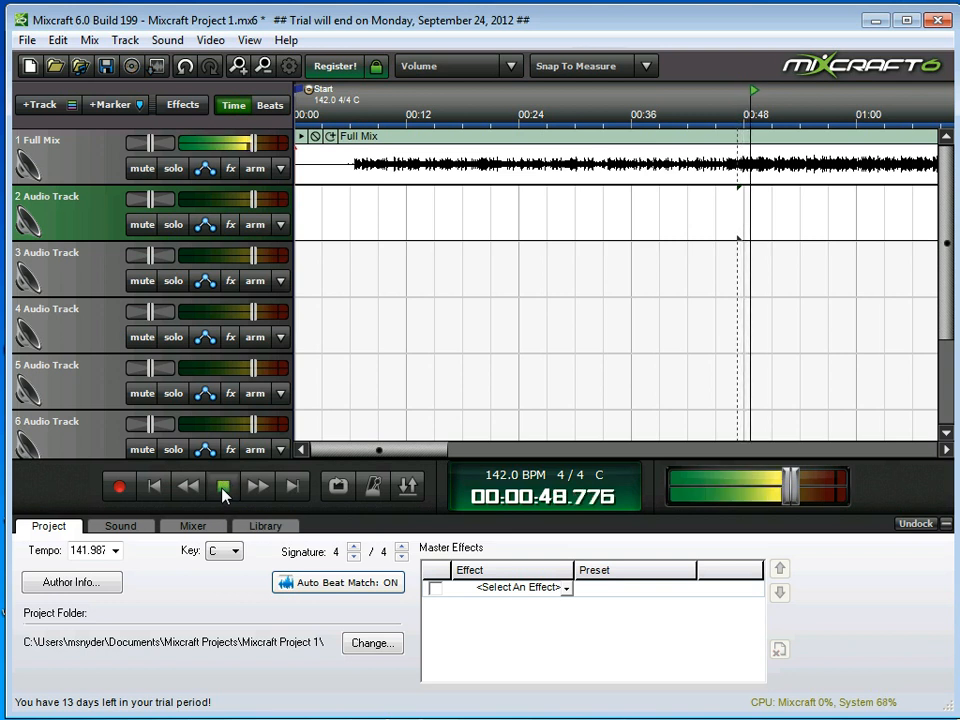
{"action": "left_click", "coordinate": [224, 490]}
{"action": "left_click", "coordinate": [752, 205]}
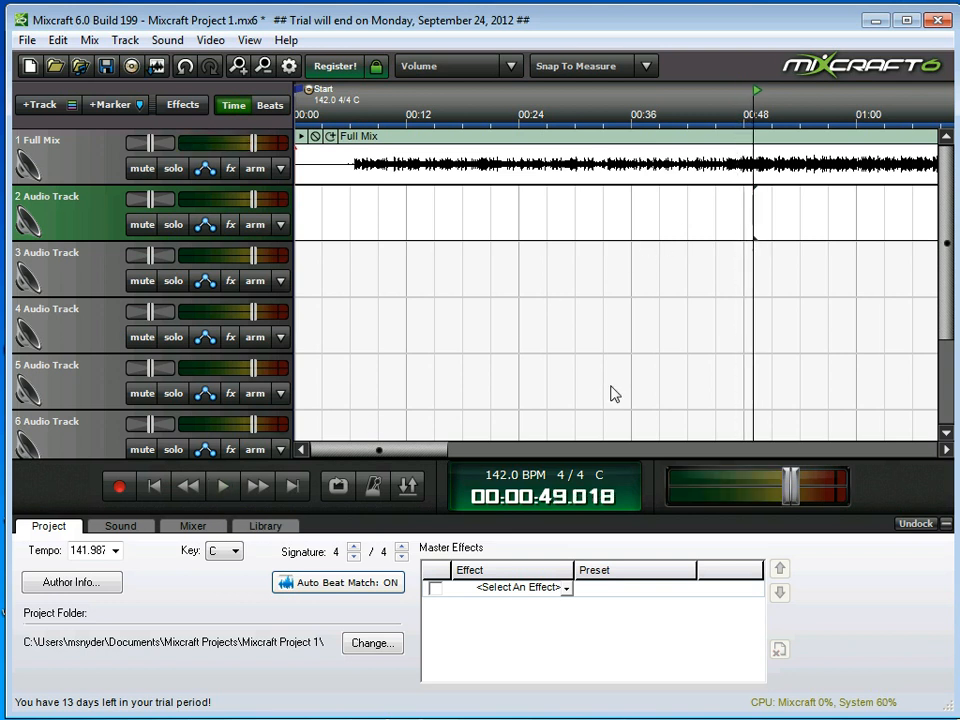
{"action": "left_click", "coordinate": [224, 489]}
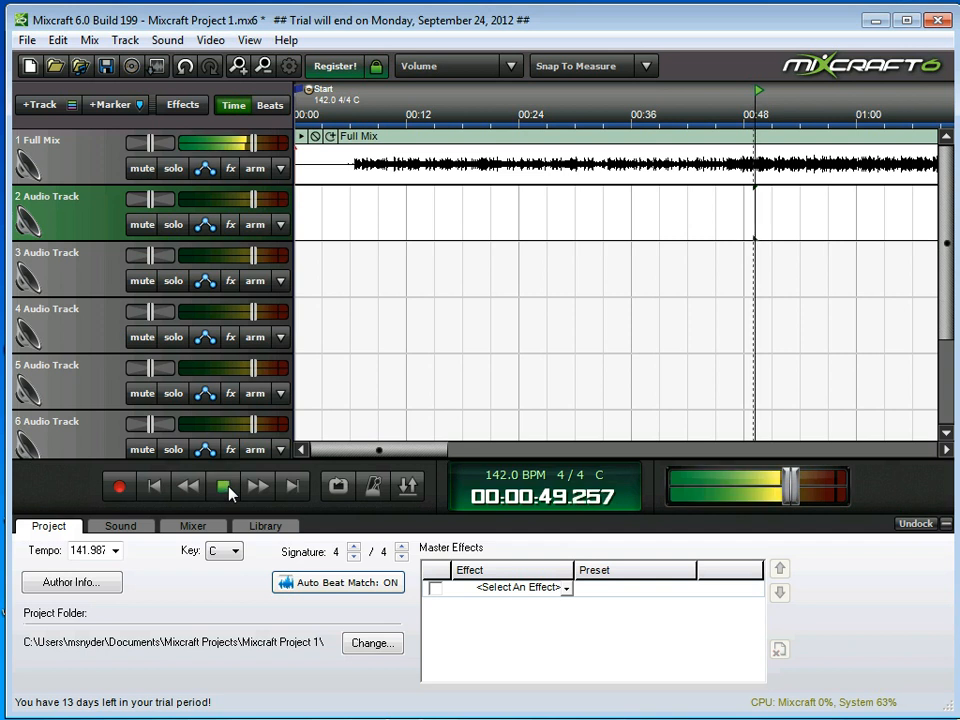
{"action": "left_click", "coordinate": [224, 489]}
Set the cursor back to 00:47.327, play briefly from there to check the chorus start, and return the cursor to that measure.
{"action": "left_click", "coordinate": [737, 214]}
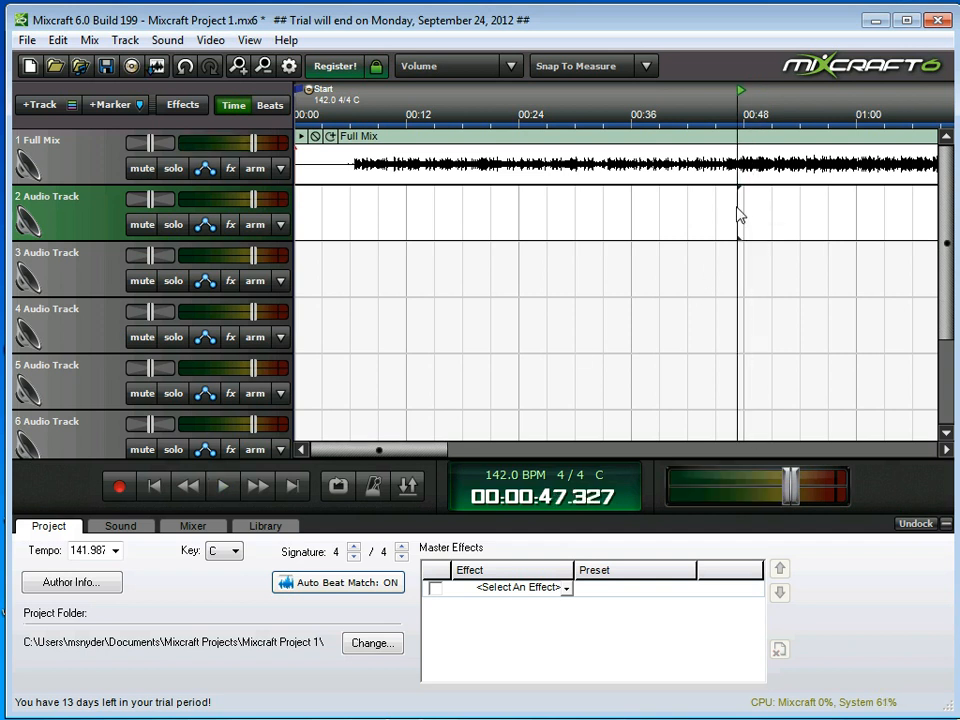
{"action": "left_click", "coordinate": [218, 490]}
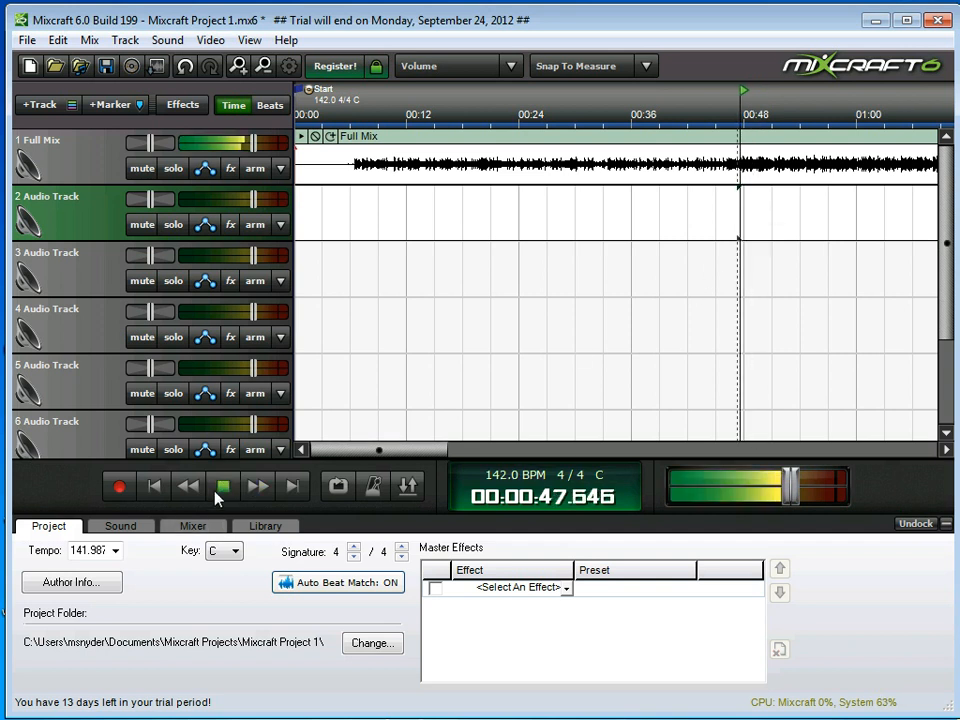
{"action": "left_click", "coordinate": [218, 490]}
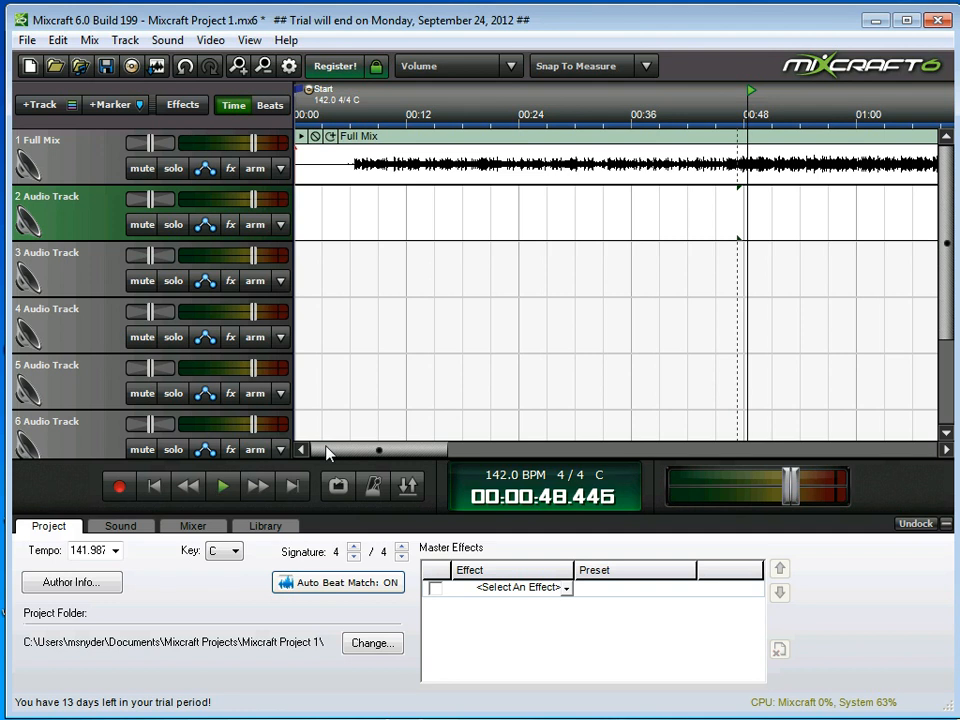
{"action": "left_click", "coordinate": [740, 205]}
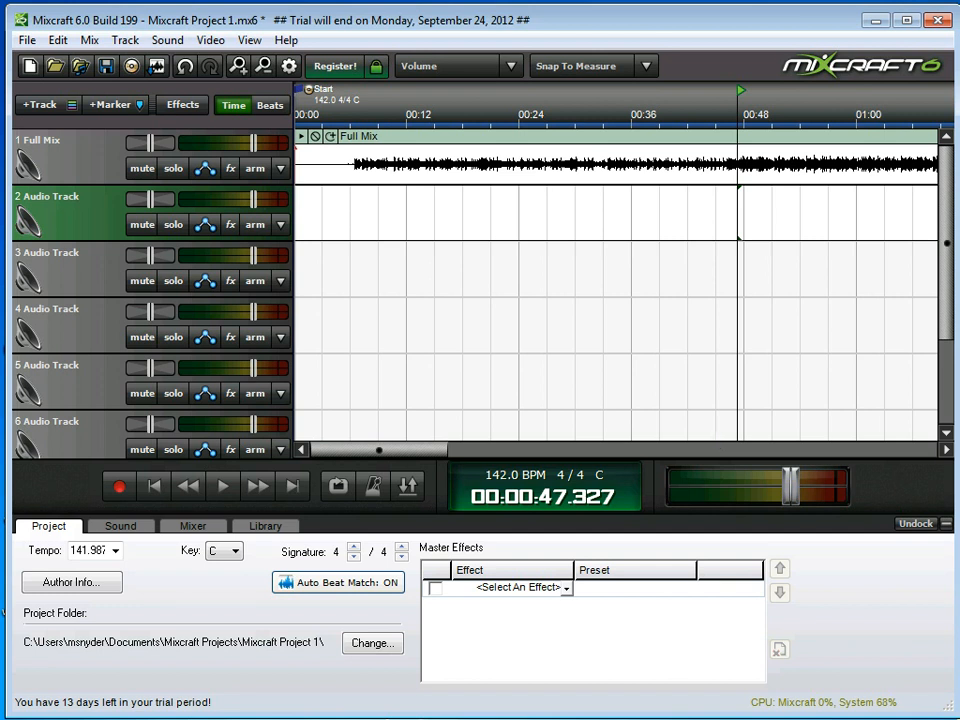
Bring Tracks.txt forward to compare the first Chorus start time, and switch to WorshipSong Band.
{"action": "key", "text": "alt+Tab"}
{"action": "left_click_drag", "start_coordinate": [686, 60], "coordinate": [624, 120]}
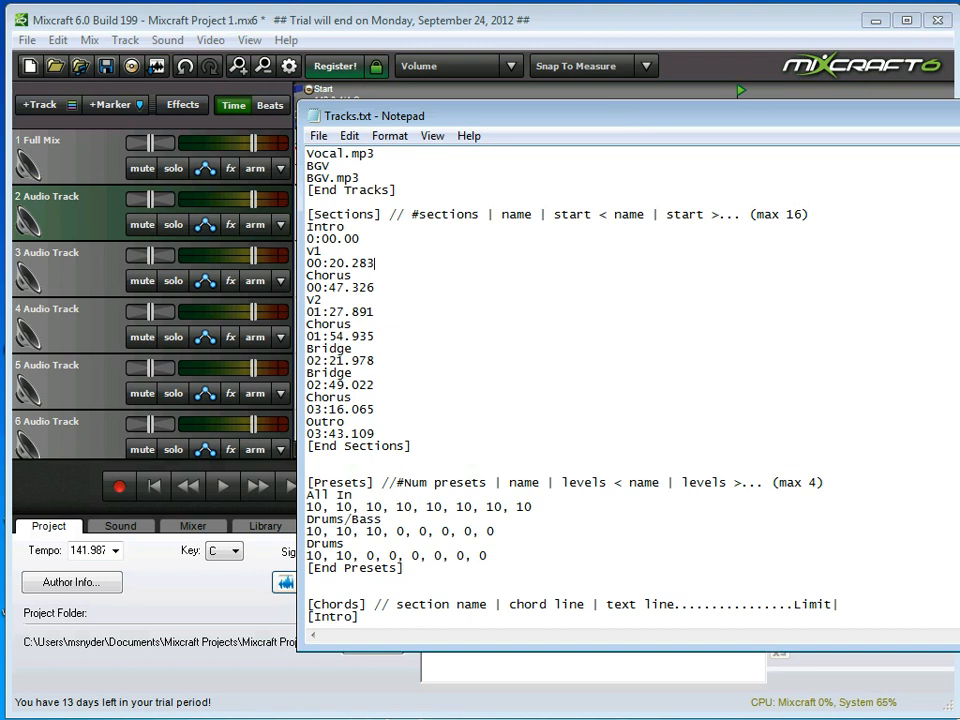
{"action": "left_click", "coordinate": [435, 718]}
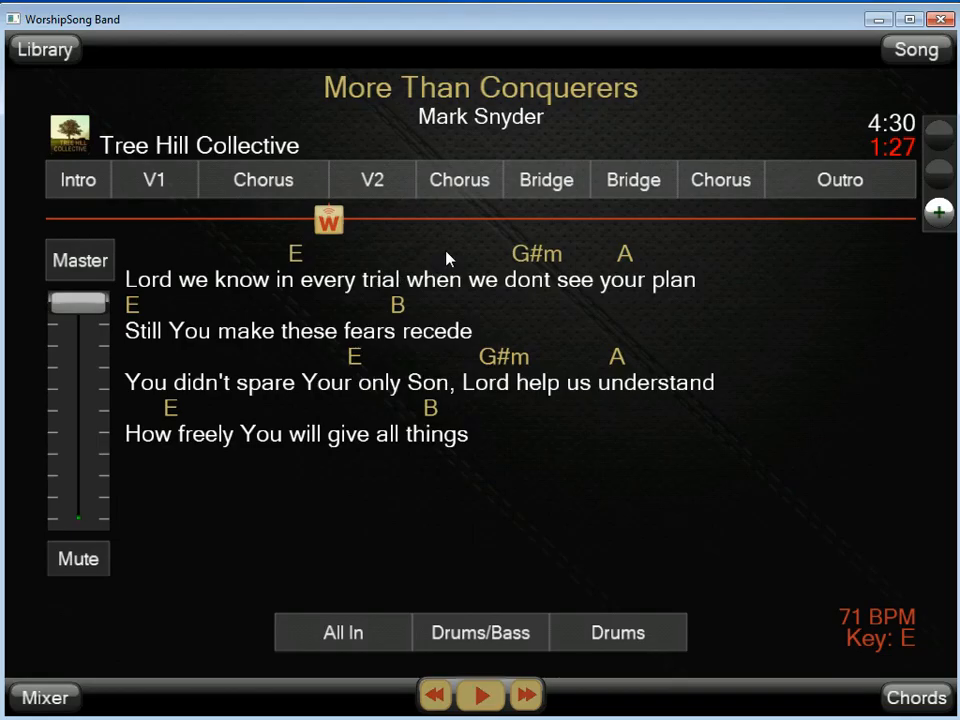
Play the song in WorshipSong Band from within V1, jump to the second Chorus during playback, and pause it.
{"action": "left_click_drag", "start_coordinate": [343, 223], "coordinate": [176, 232]}
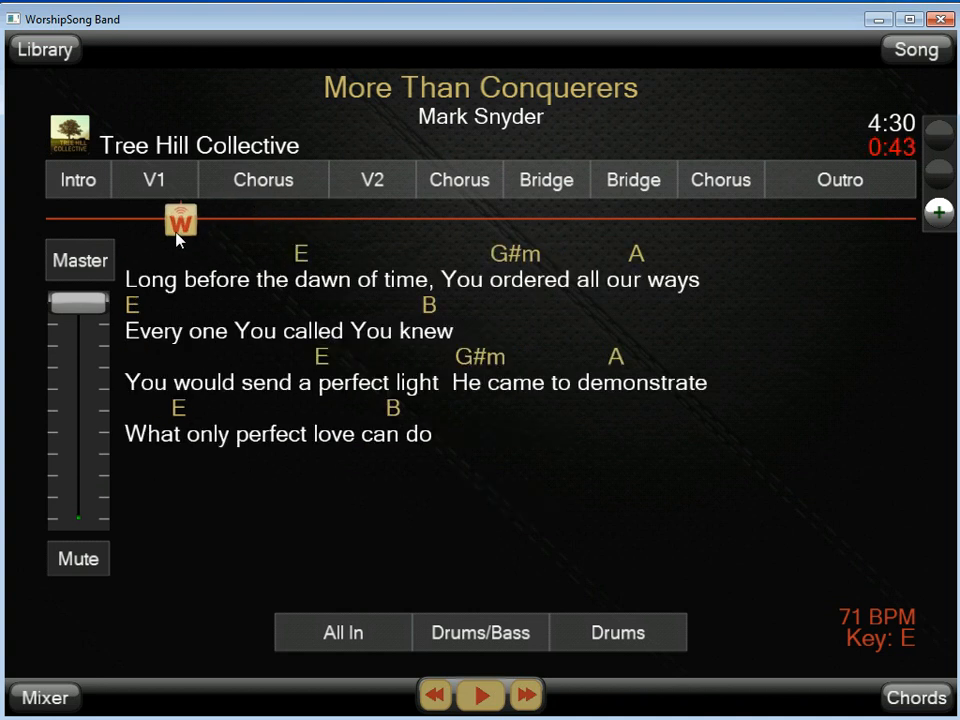
{"action": "left_click", "coordinate": [483, 695]}
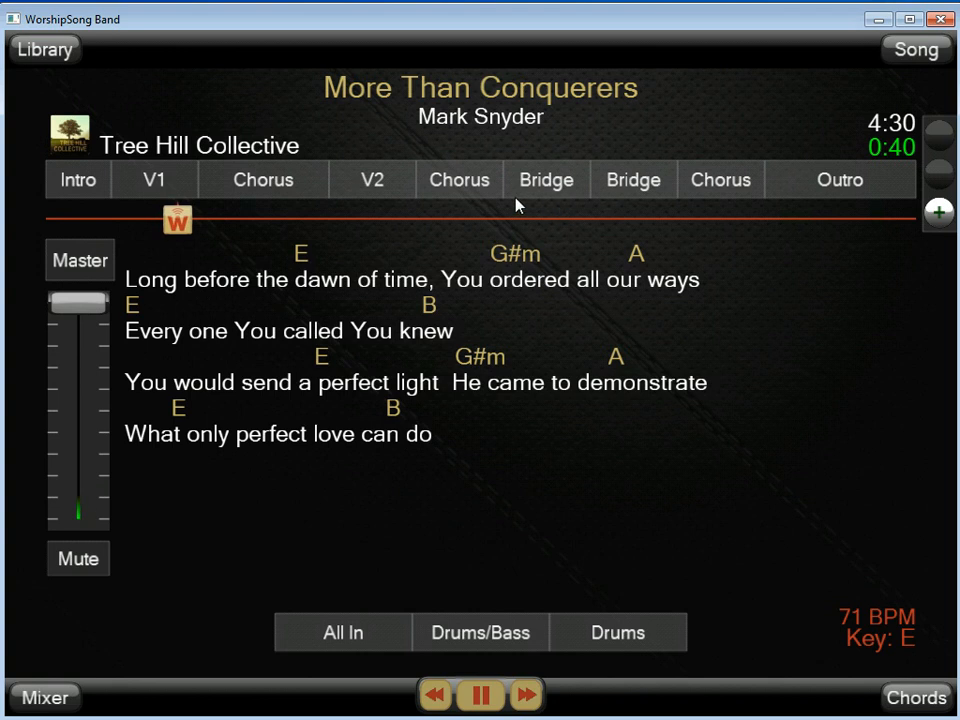
{"action": "left_click", "coordinate": [481, 189]}
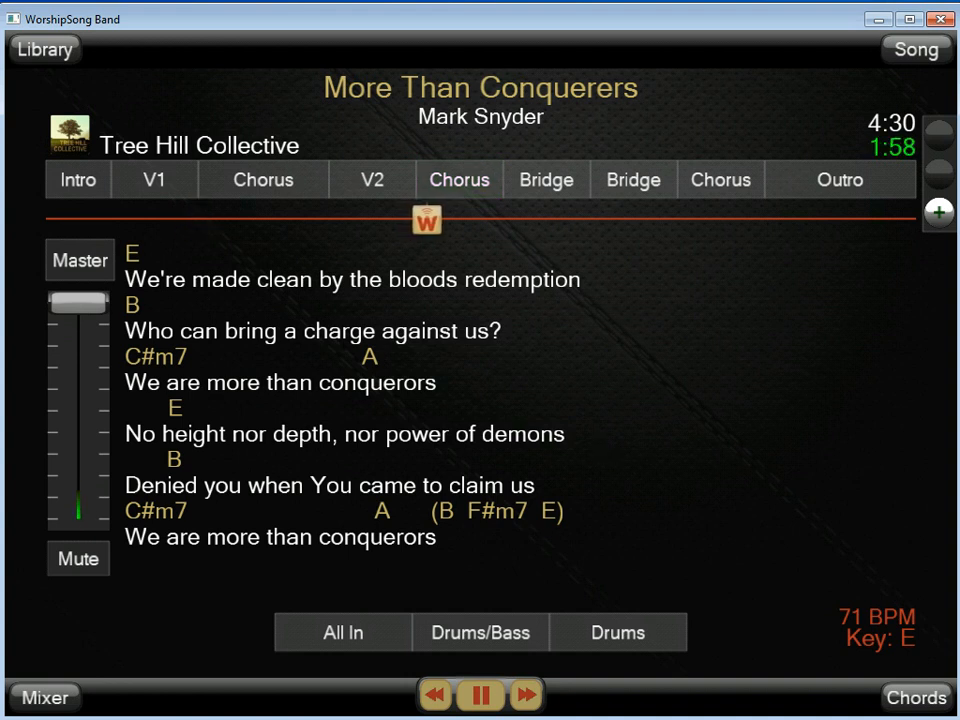
{"action": "left_click", "coordinate": [482, 696]}
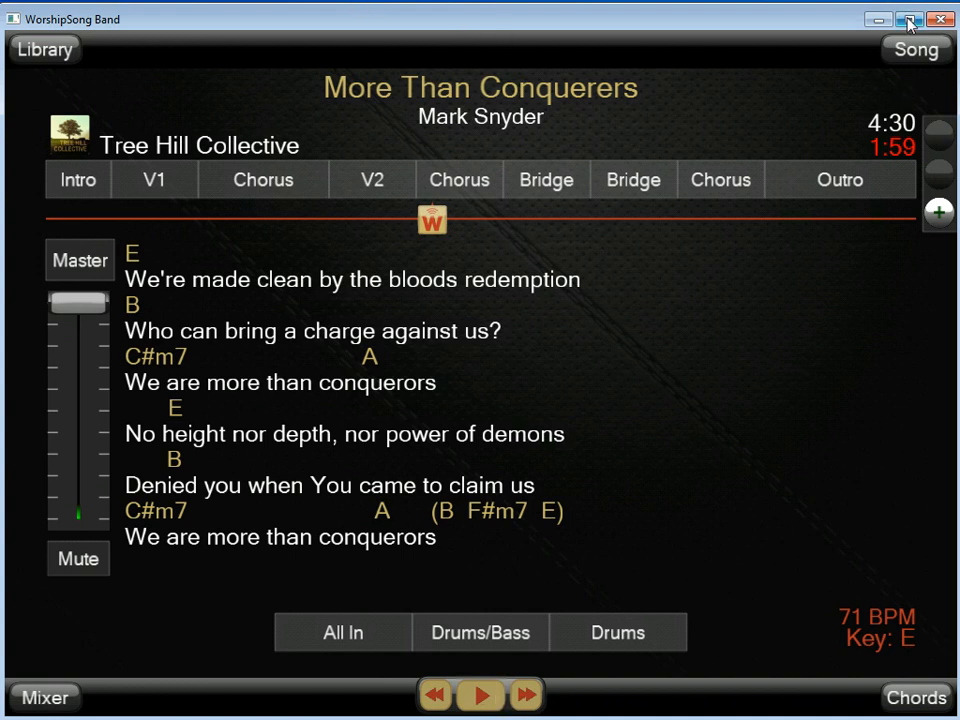
Return to Tracks.txt, reposition its window, and highlight the repeated Chorus names in the sections list.
{"action": "left_click", "coordinate": [877, 19]}
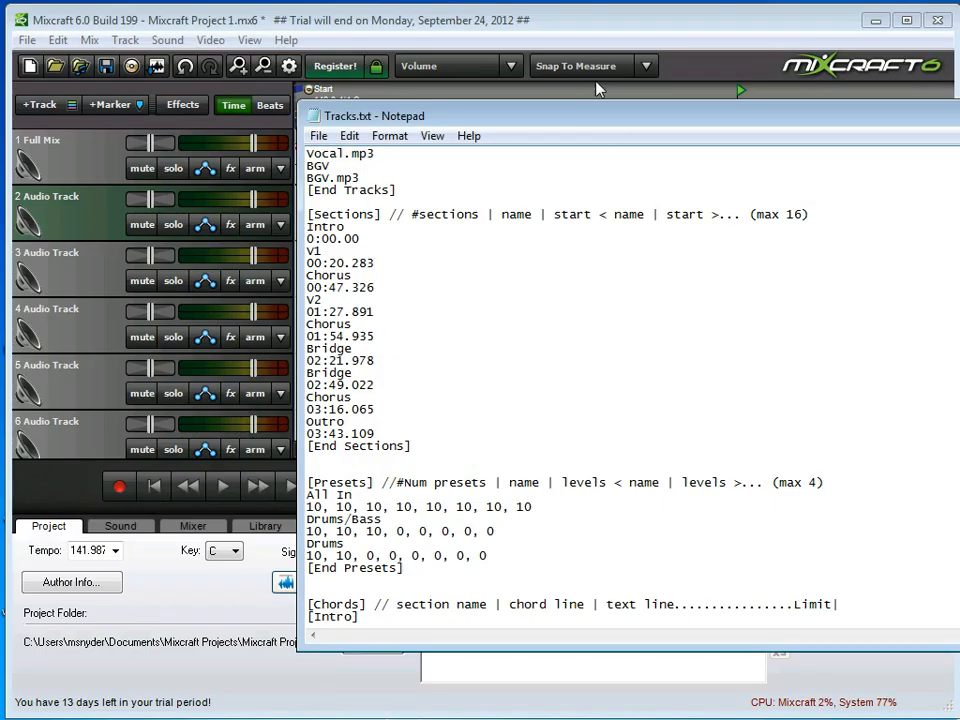
{"action": "left_click_drag", "start_coordinate": [615, 114], "coordinate": [527, 118]}
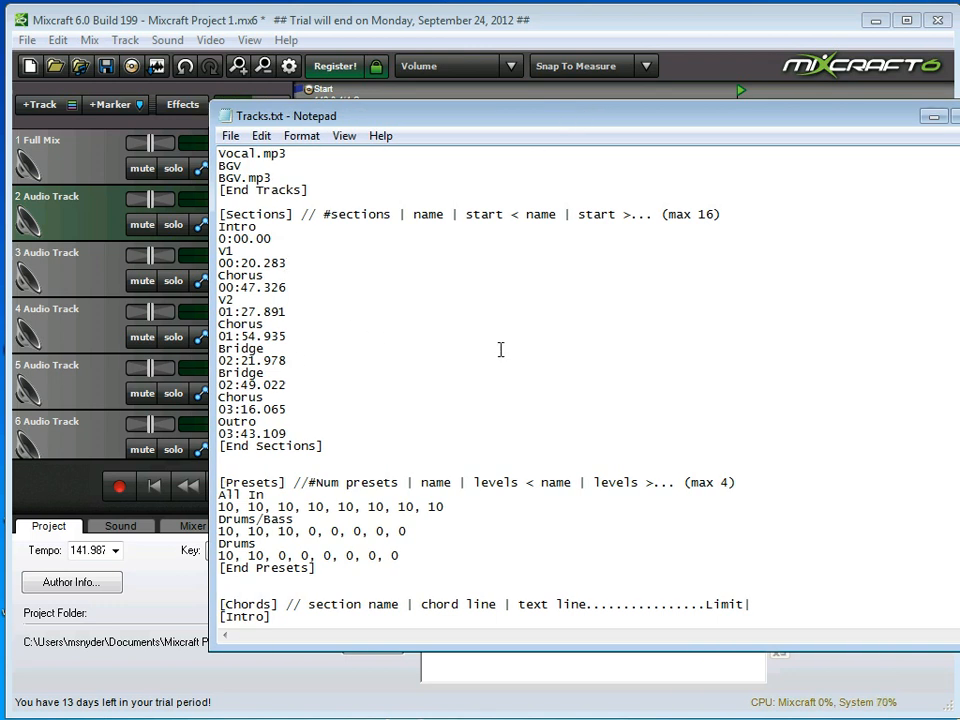
{"action": "left_click", "coordinate": [334, 262]}
{"action": "left_click_drag", "start_coordinate": [266, 275], "coordinate": [219, 276]}
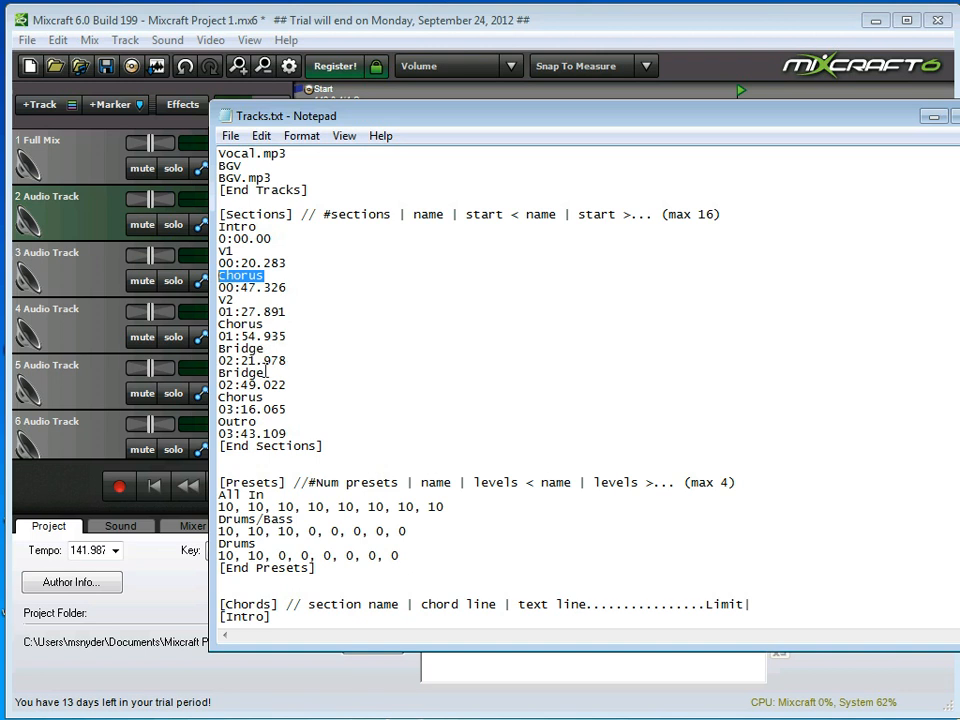
{"action": "left_click", "coordinate": [296, 337]}
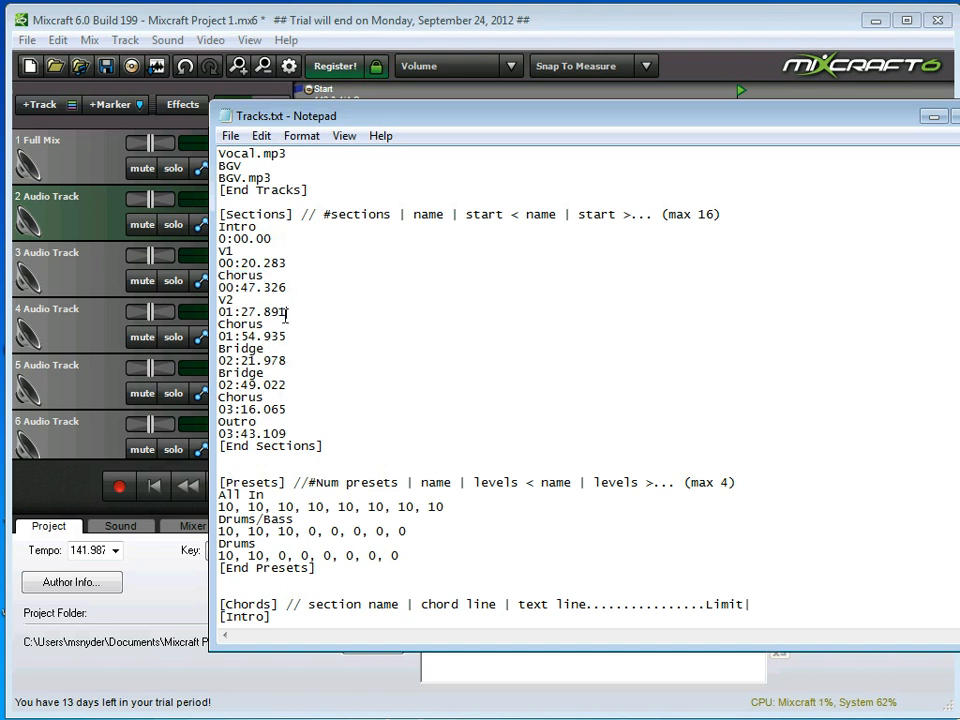
{"action": "left_click_drag", "start_coordinate": [265, 316], "coordinate": [225, 323]}
{"action": "left_click", "coordinate": [268, 326]}
Highlight the [Chorus] chord and lyric block in the Chords part of Tracks.txt, and its [Lyric Break] entry at 0:13.1.
{"action": "scroll", "coordinate": [423, 351], "scroll_direction": "down", "scroll_amount": 11}
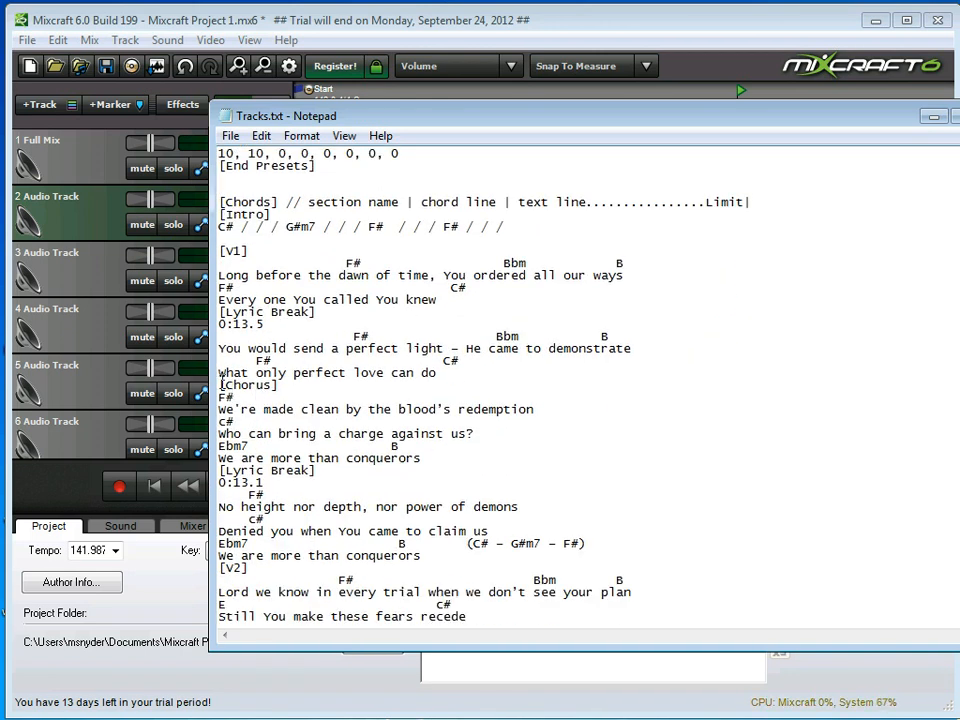
{"action": "left_click_drag", "start_coordinate": [219, 386], "coordinate": [570, 556]}
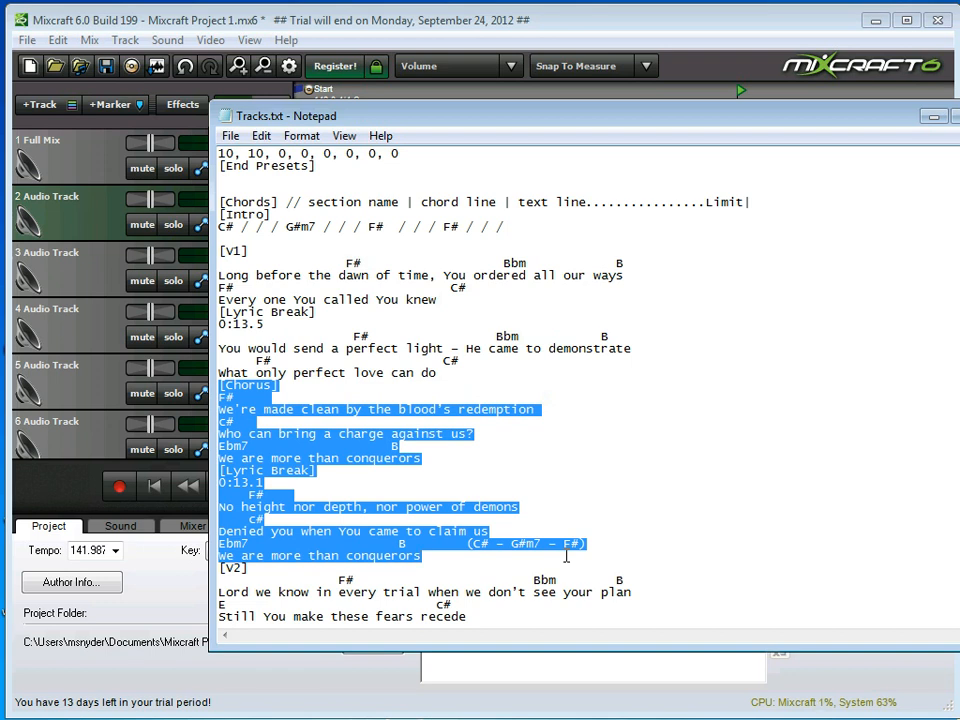
{"action": "left_click", "coordinate": [533, 431]}
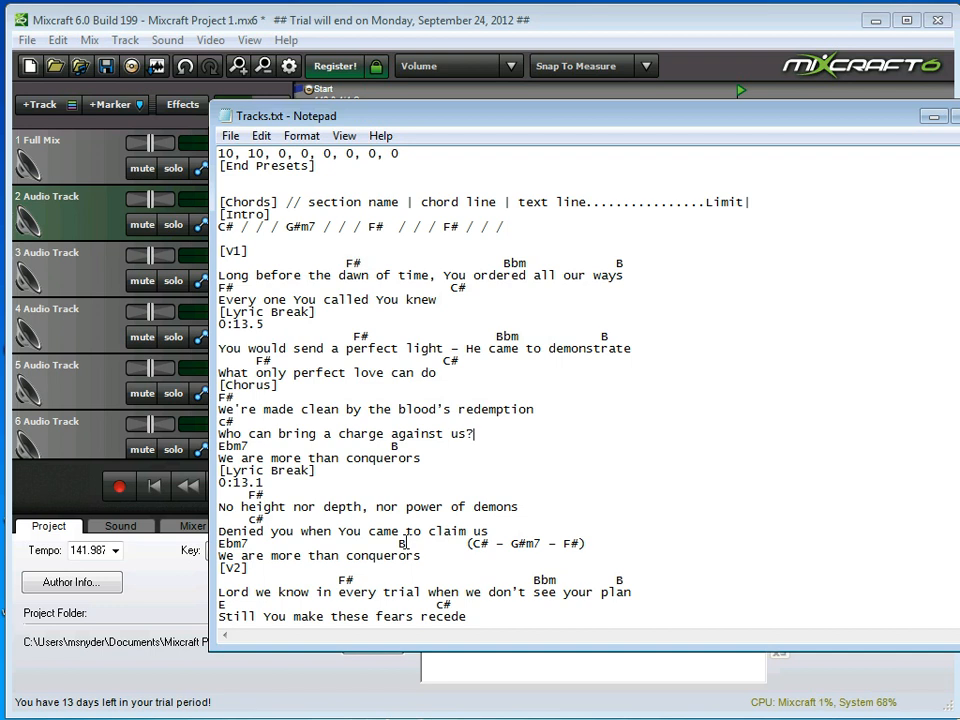
{"action": "left_click", "coordinate": [302, 385]}
{"action": "left_click", "coordinate": [251, 397]}
{"action": "left_click_drag", "start_coordinate": [264, 482], "coordinate": [214, 470]}
{"action": "left_click", "coordinate": [458, 530]}
Review the sections list in Tracks.txt and highlight the whole [Tracks] block above it, clearing the selection when done.
{"action": "scroll", "coordinate": [463, 526], "scroll_direction": "up", "scroll_amount": 1}
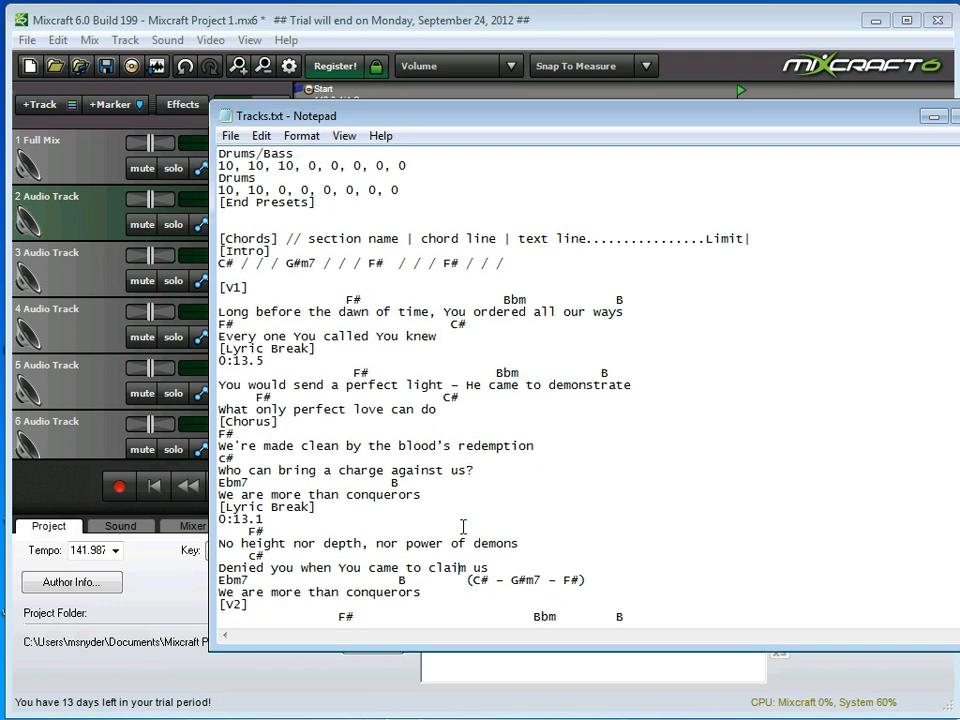
{"action": "scroll", "coordinate": [463, 526], "scroll_direction": "up", "scroll_amount": 8}
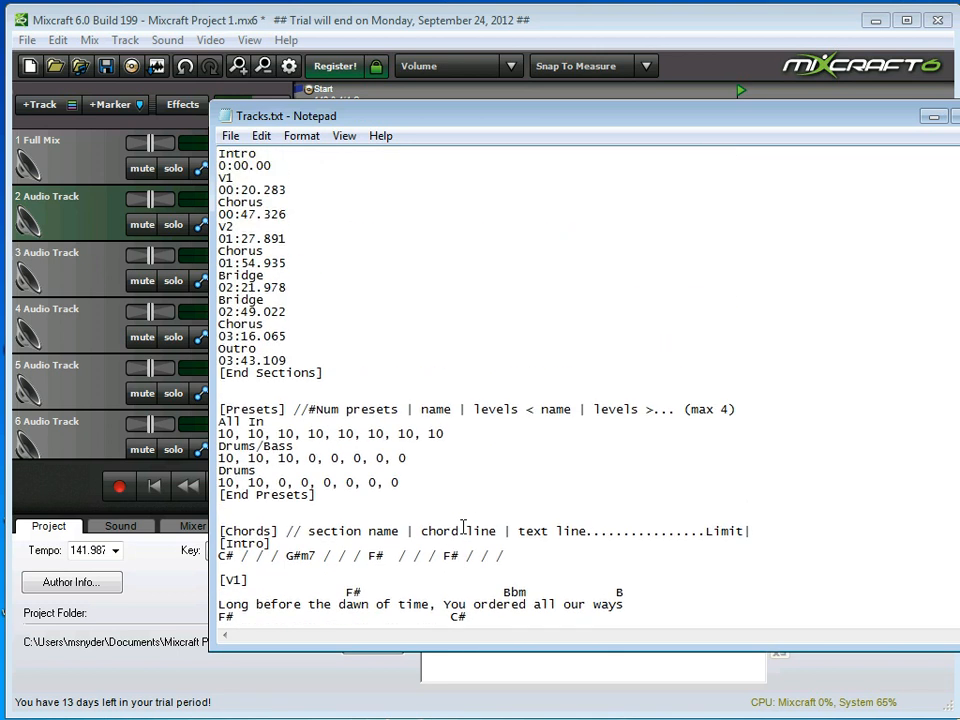
{"action": "scroll", "coordinate": [463, 526], "scroll_direction": "up", "scroll_amount": 3}
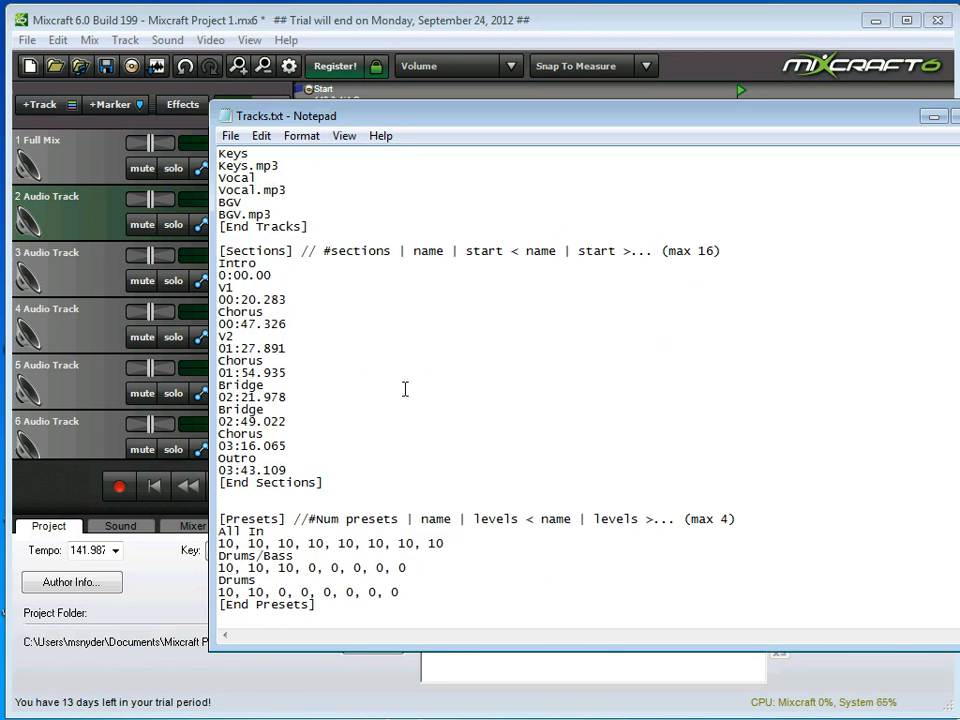
{"action": "scroll", "coordinate": [392, 364], "scroll_direction": "up", "scroll_amount": 1}
{"action": "scroll", "coordinate": [391, 364], "scroll_direction": "down", "scroll_amount": 2}
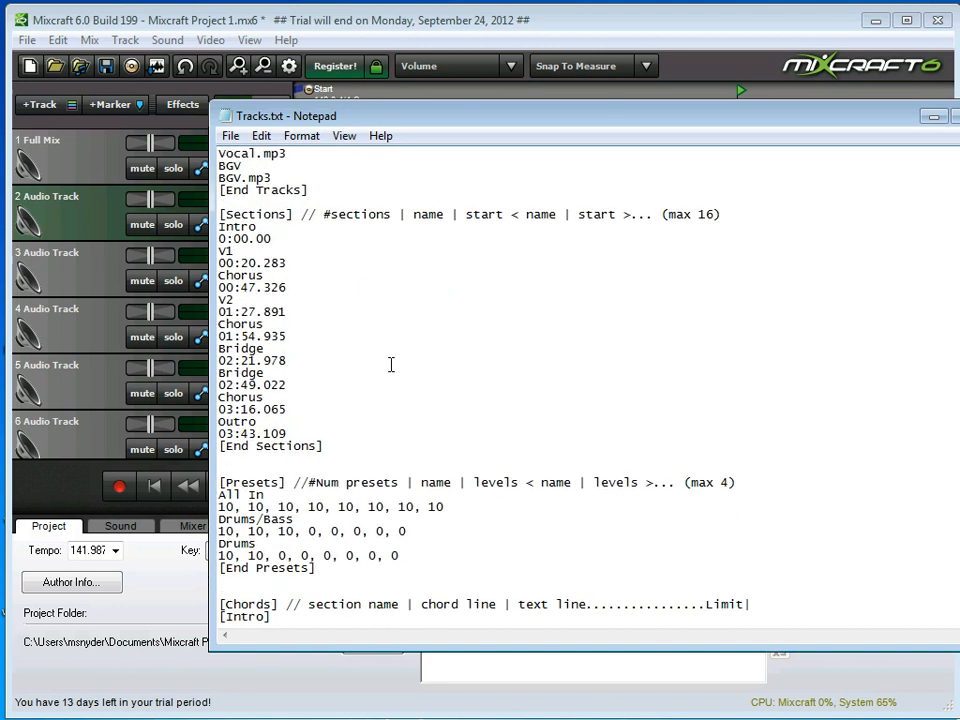
{"action": "scroll", "coordinate": [391, 364], "scroll_direction": "up", "scroll_amount": 5}
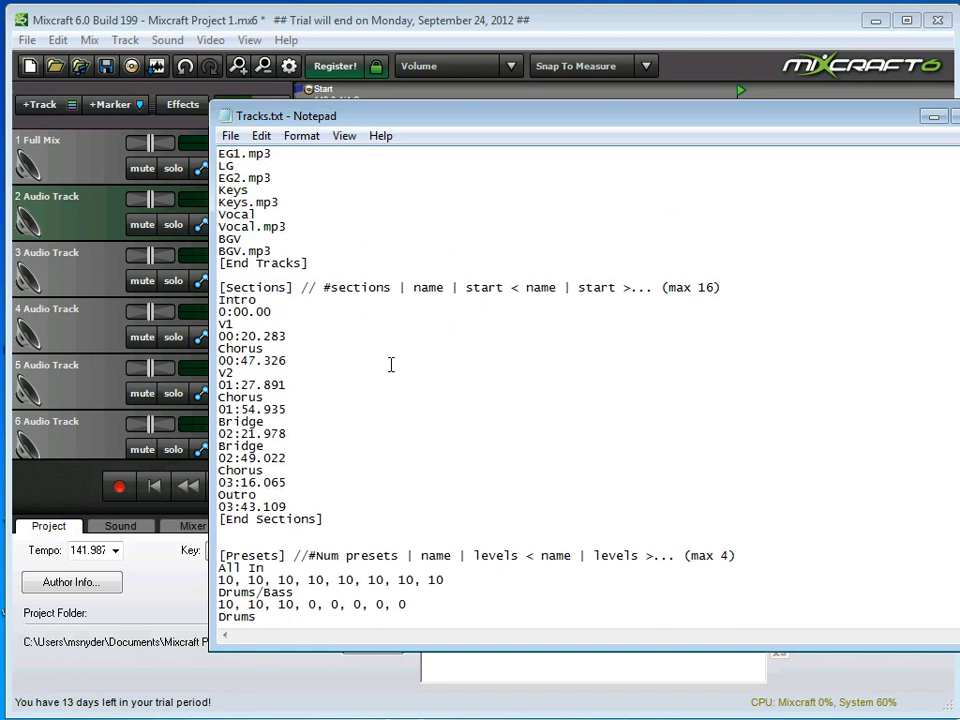
{"action": "left_click_drag", "start_coordinate": [343, 410], "coordinate": [200, 207]}
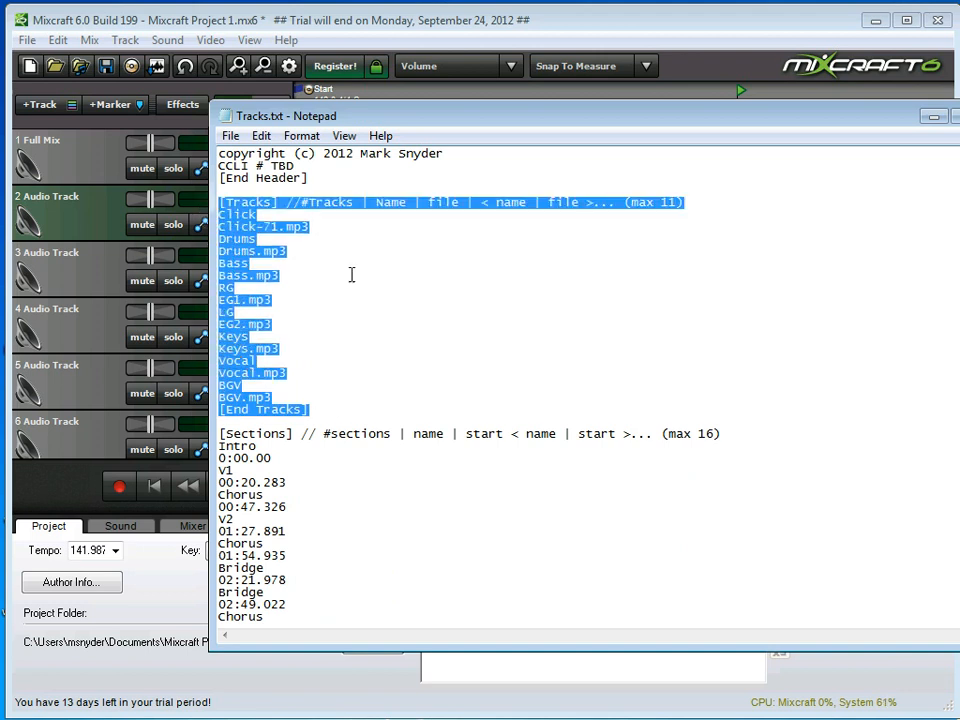
{"action": "left_click", "coordinate": [427, 317]}
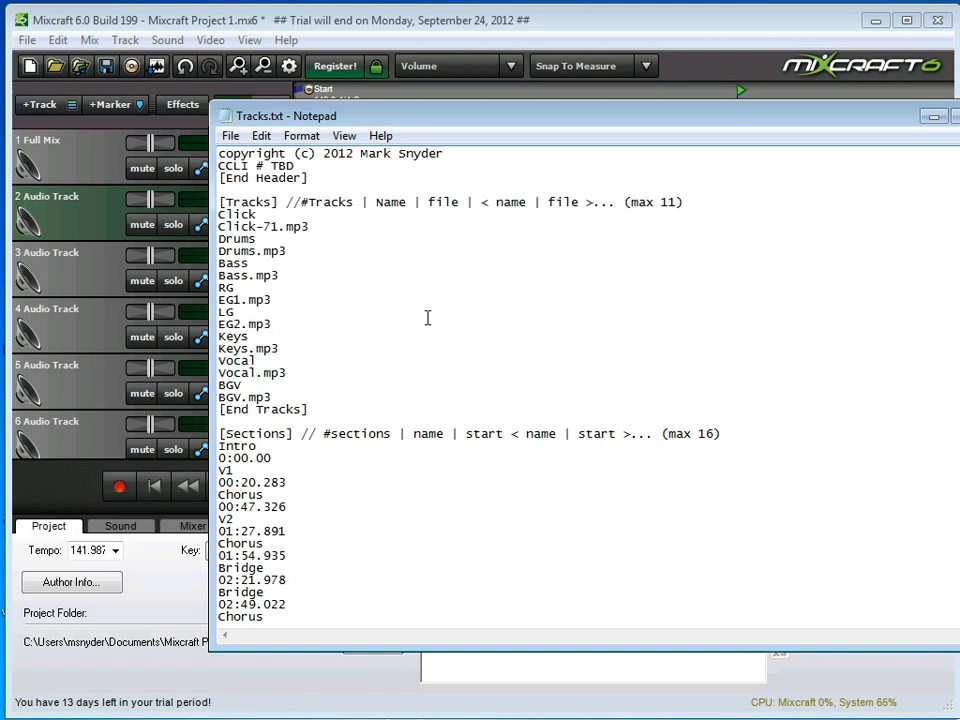